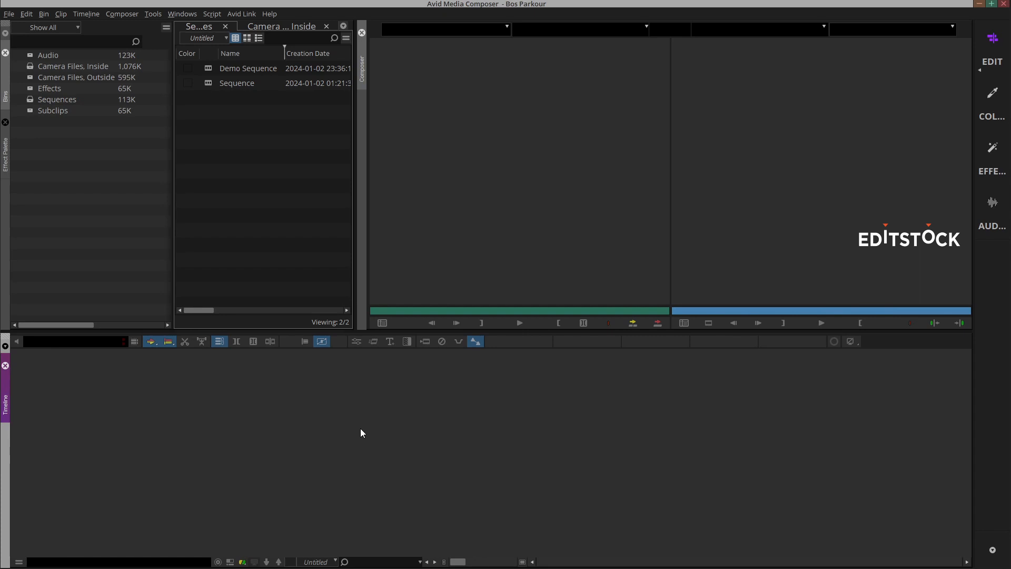
Load the R01_07 Enters Handle clip as the source and open Demo Sequence in the timeline
{"action": "left_click", "coordinate": [434, 203]}
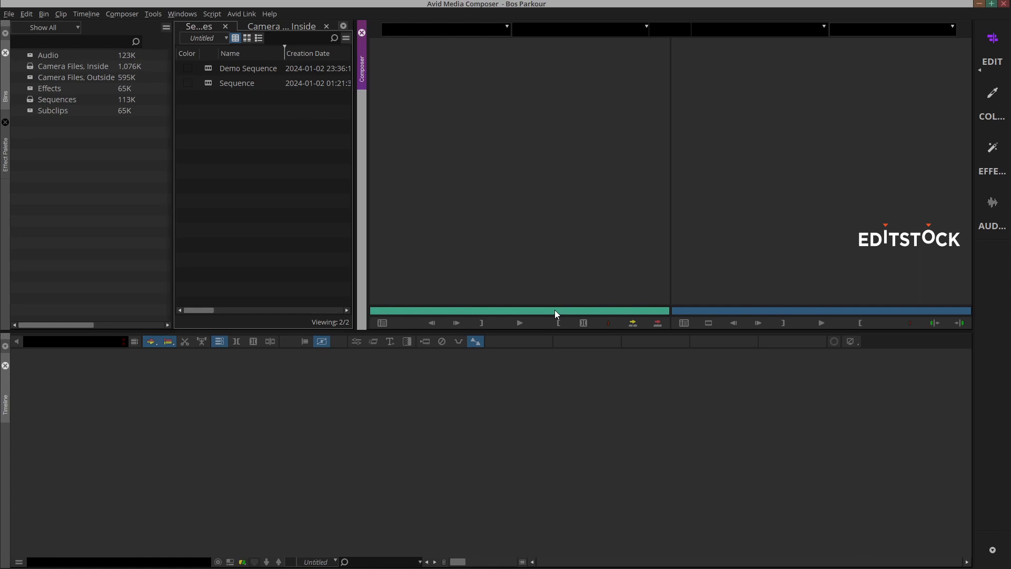
{"action": "double_click", "coordinate": [30, 65]}
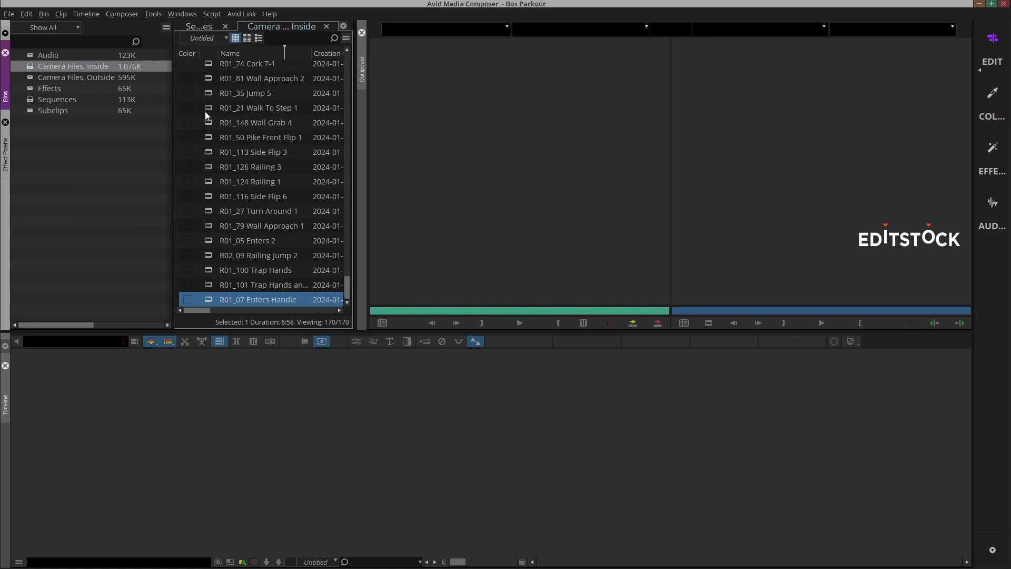
{"action": "double_click", "coordinate": [209, 298]}
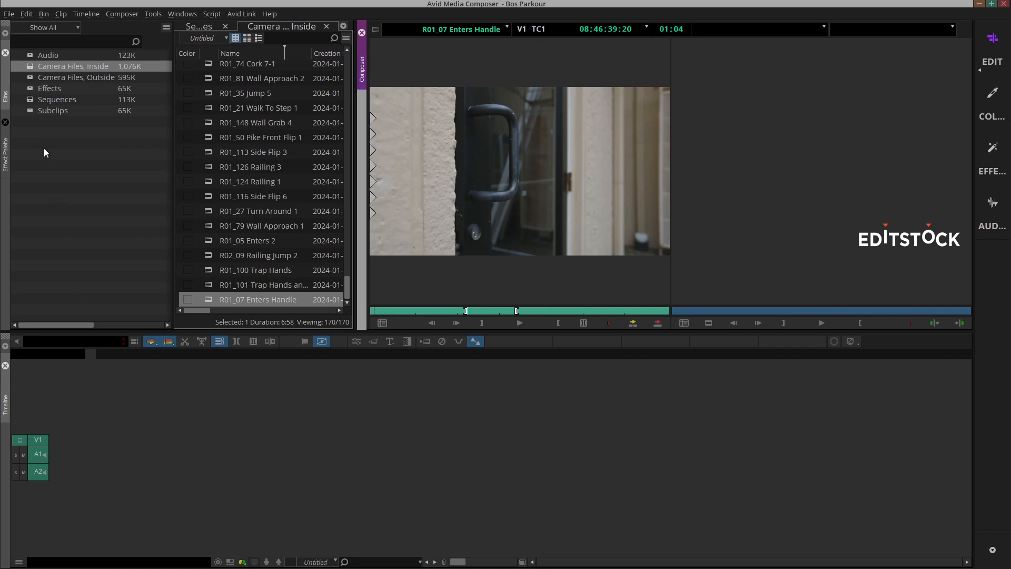
{"action": "double_click", "coordinate": [33, 100]}
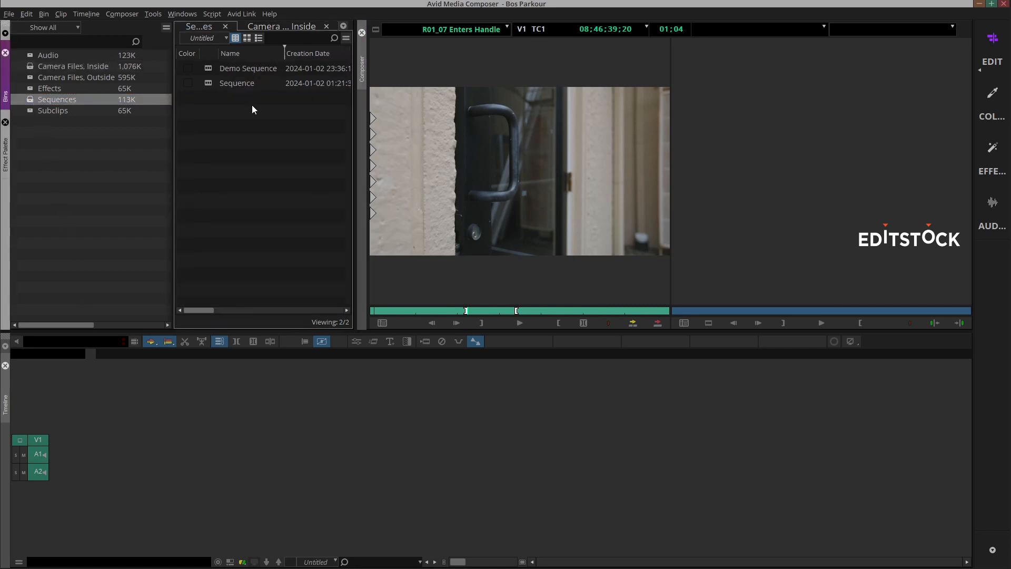
{"action": "double_click", "coordinate": [210, 69]}
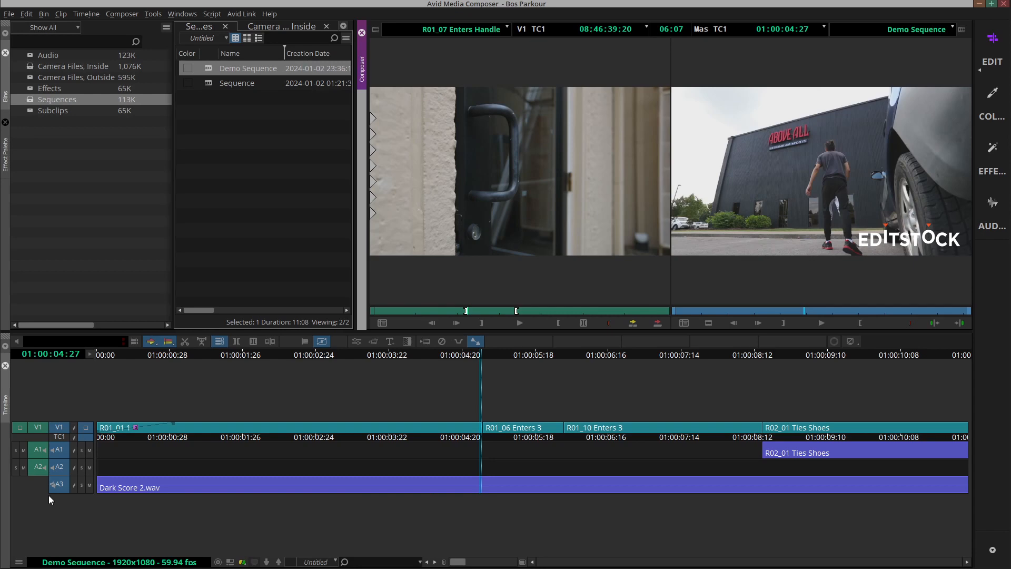
Deselect source audio tracks A1 and A2 and sequence audio tracks A1, A2 and A3
{"action": "left_click", "coordinate": [32, 450]}
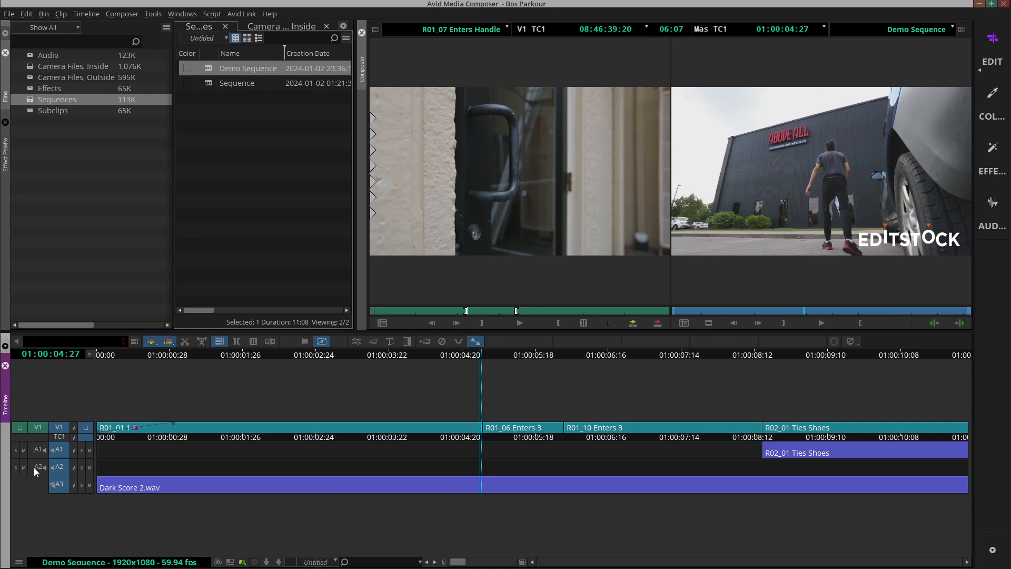
{"action": "left_click", "coordinate": [63, 461]}
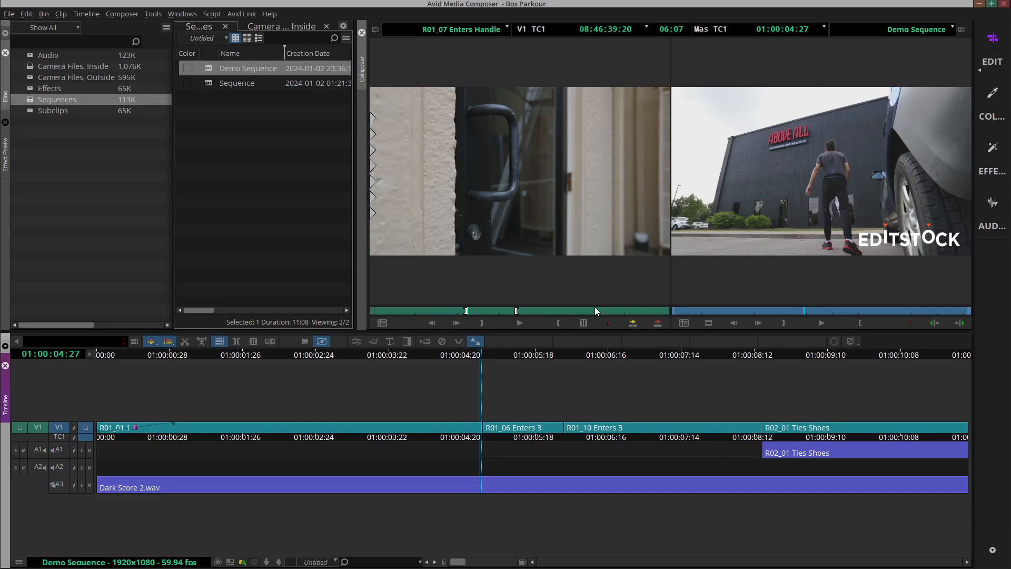
Try splicing only the clip's video into V1 before R01_06 Enters 3 with all audio tracks deselected, and undo the splice
{"action": "left_click", "coordinate": [734, 206]}
{"action": "key", "text": "v"}
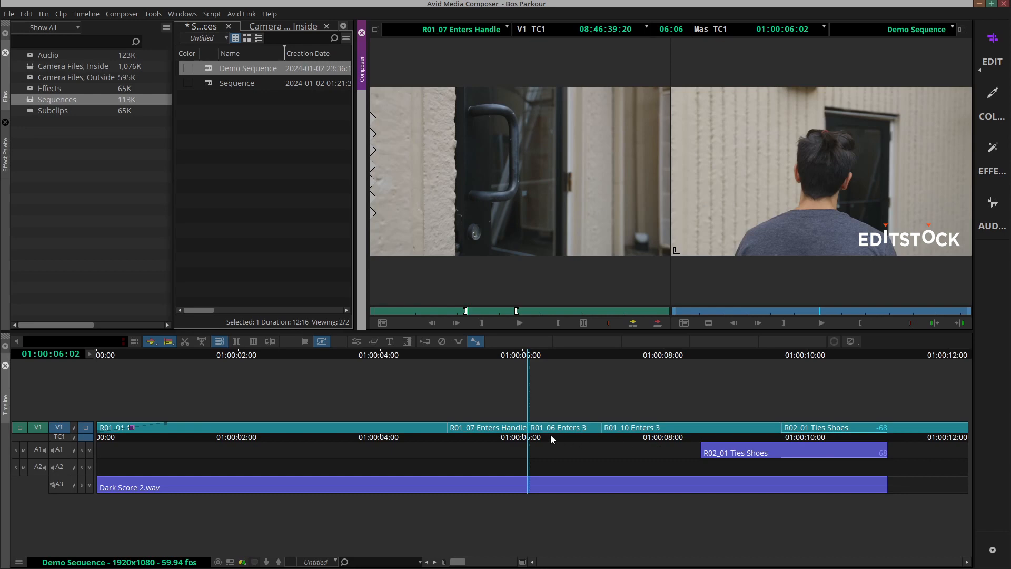
{"action": "left_click", "coordinate": [60, 504]}
{"action": "key", "text": "ctrl+z"}
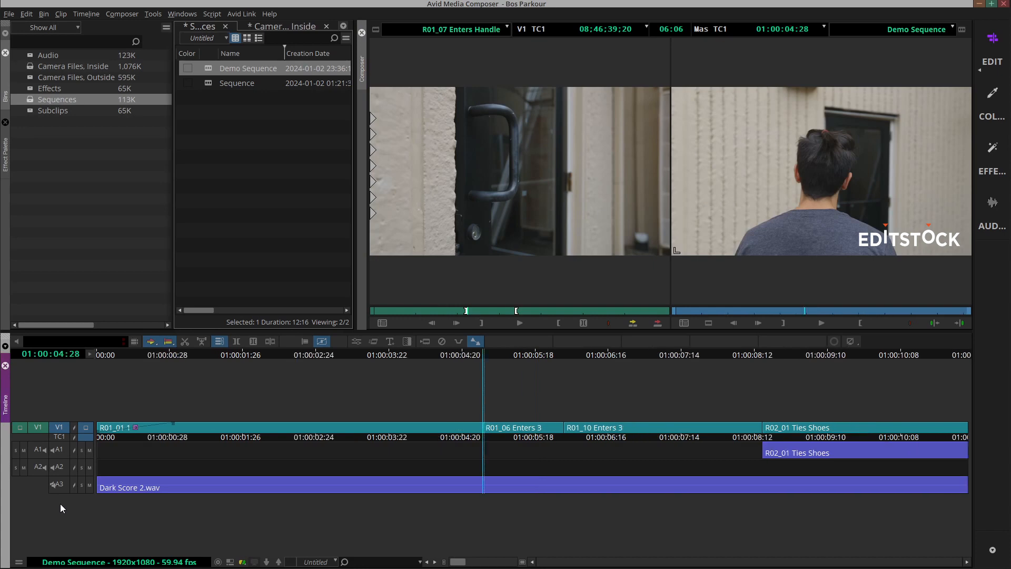
Try the same video-only splice with sequence tracks A1, A2 and A3 selected, and undo it
{"action": "left_click", "coordinate": [60, 453]}
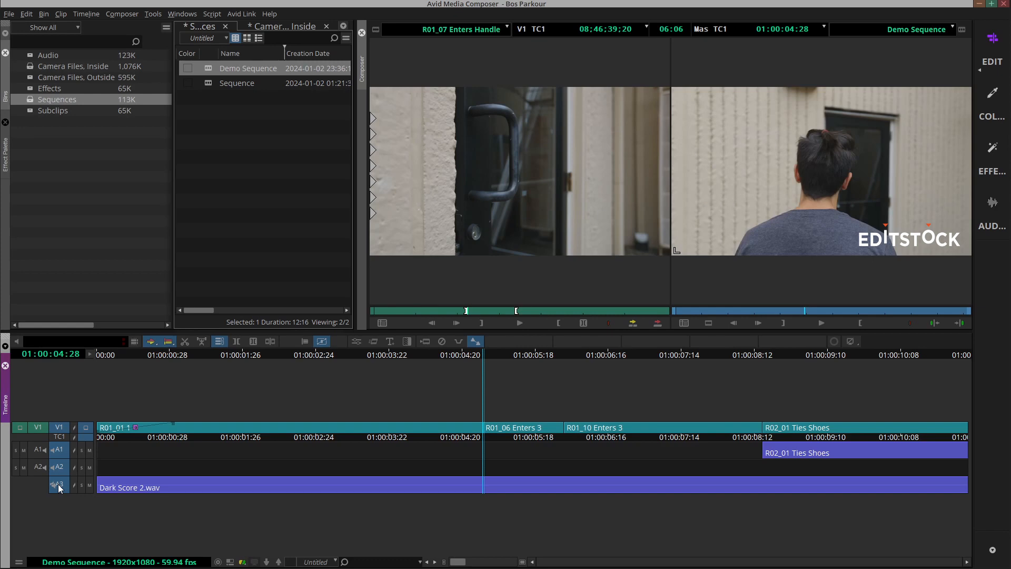
{"action": "left_click", "coordinate": [816, 204]}
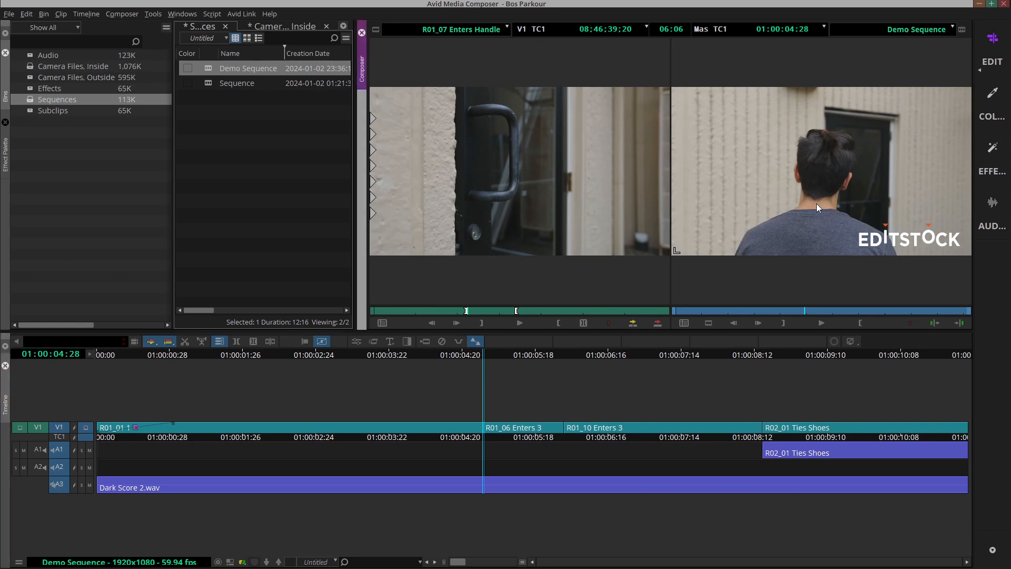
{"action": "key", "text": "v"}
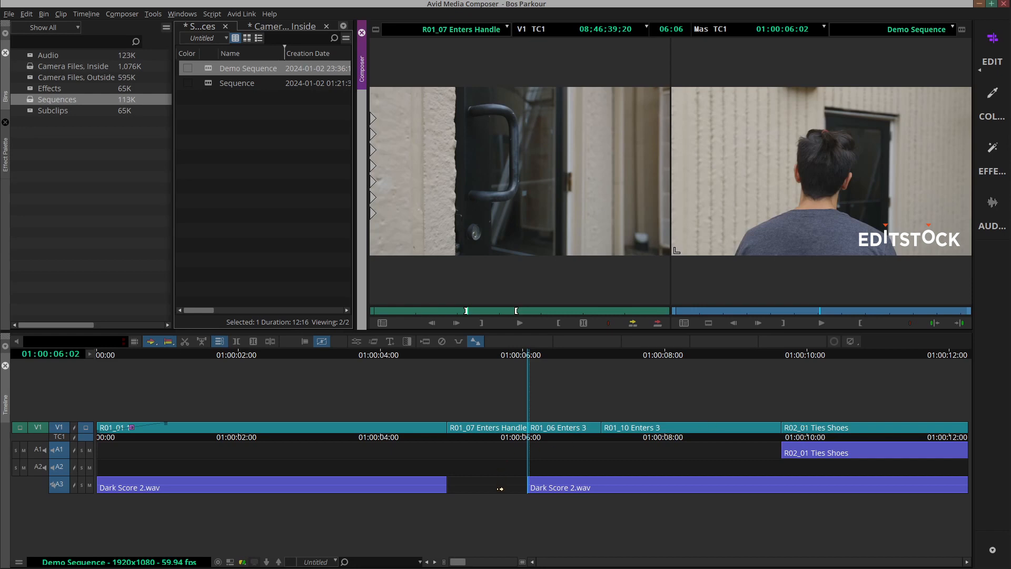
{"action": "left_click", "coordinate": [540, 499]}
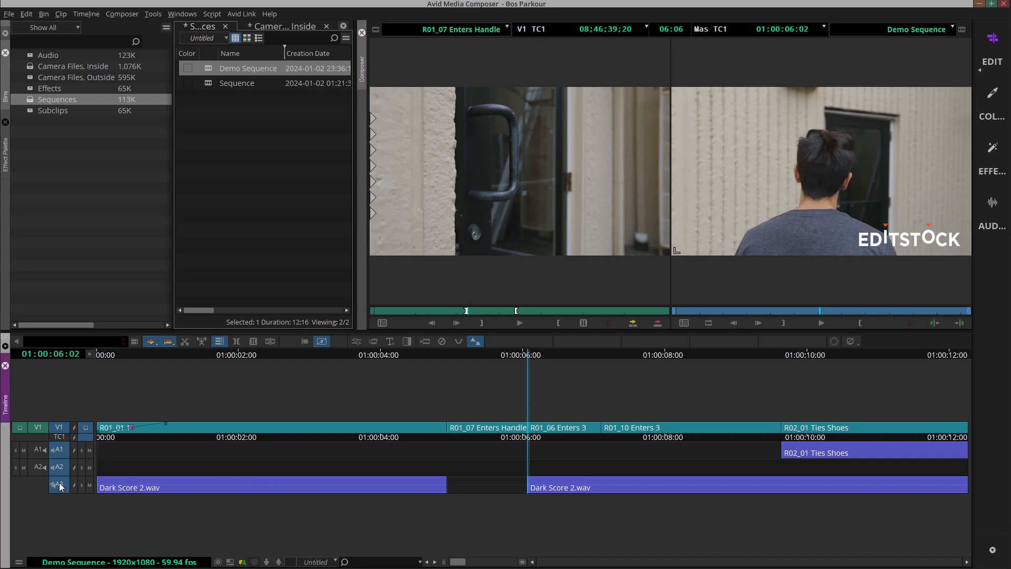
{"action": "key", "text": "ctrl+z"}
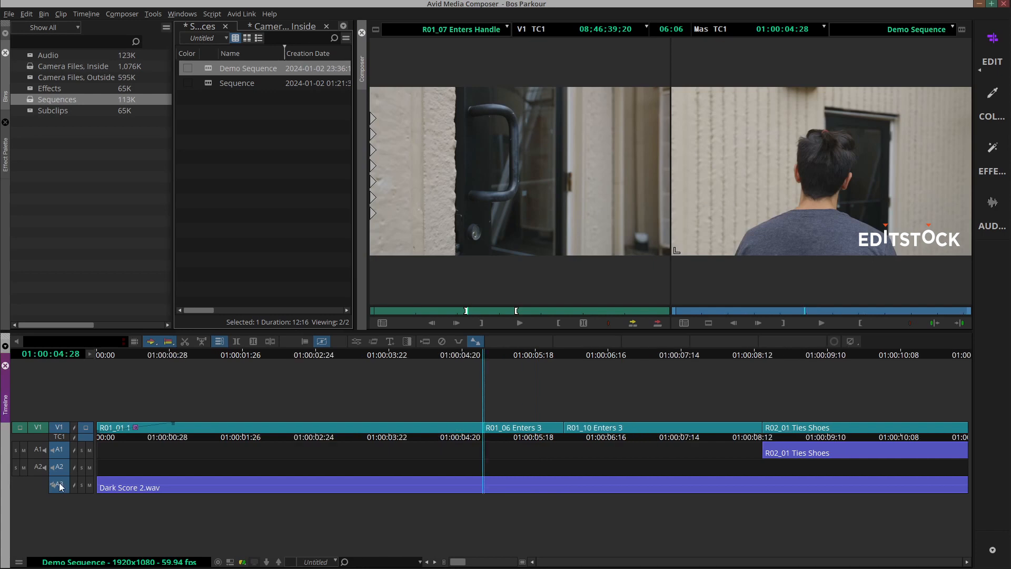
Deselect sequence track A3 and splice the video of R01_07 Enters Handle into V1 before R01_06 Enters 3
{"action": "left_click", "coordinate": [60, 484]}
{"action": "key", "text": "v"}
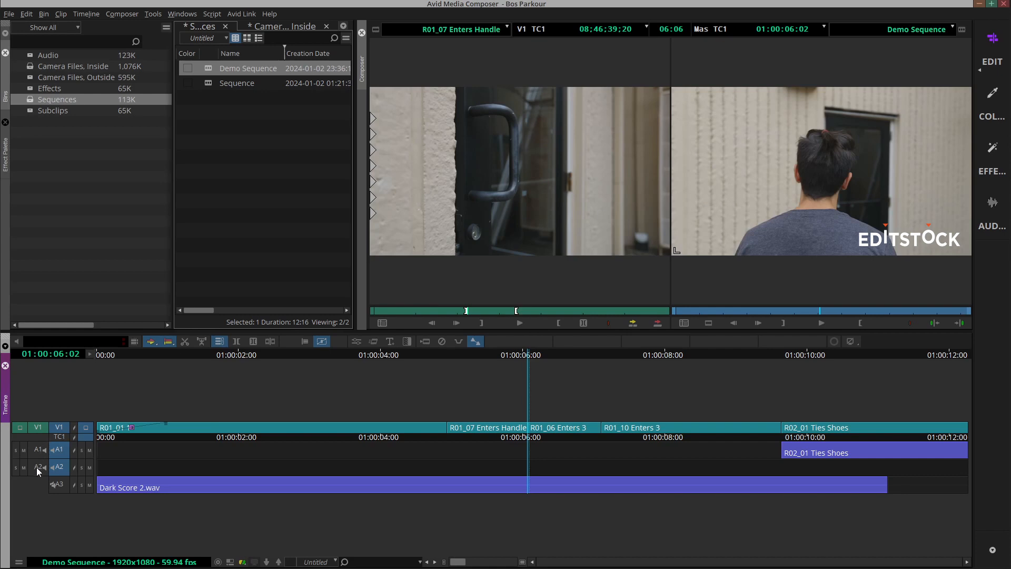
Patch source audio track A2 to sequence track A1, try splicing the clip in with that audio, and undo the splice
{"action": "left_click", "coordinate": [61, 451]}
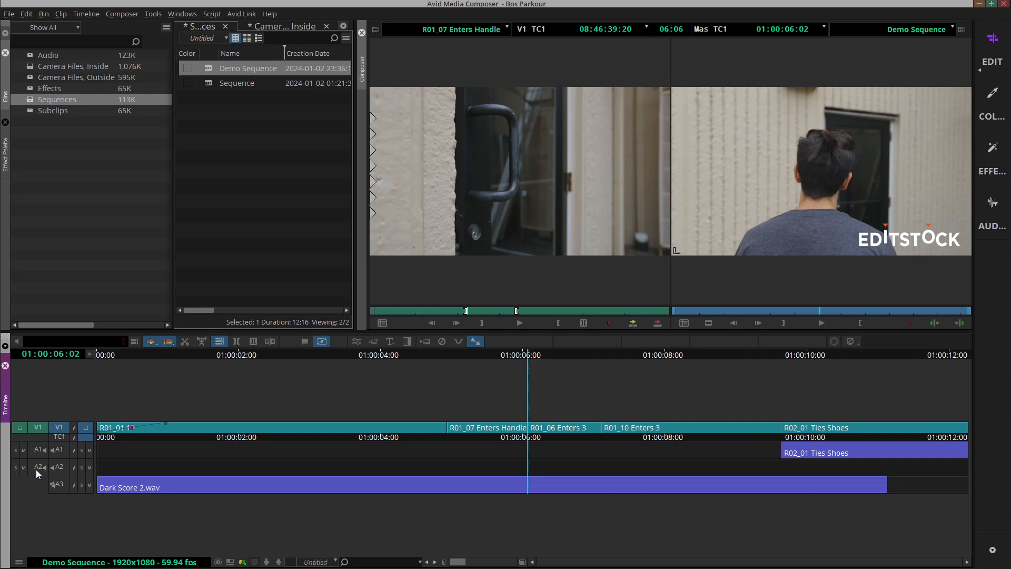
{"action": "left_click_drag", "start_coordinate": [49, 450], "coordinate": [61, 450]}
{"action": "key", "text": "v"}
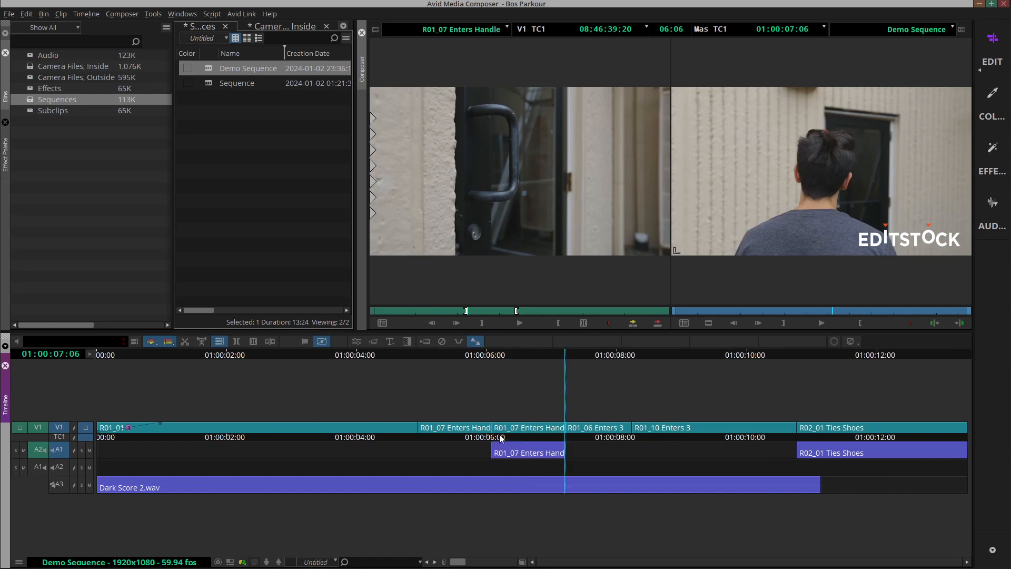
{"action": "key", "text": "ctrl+z"}
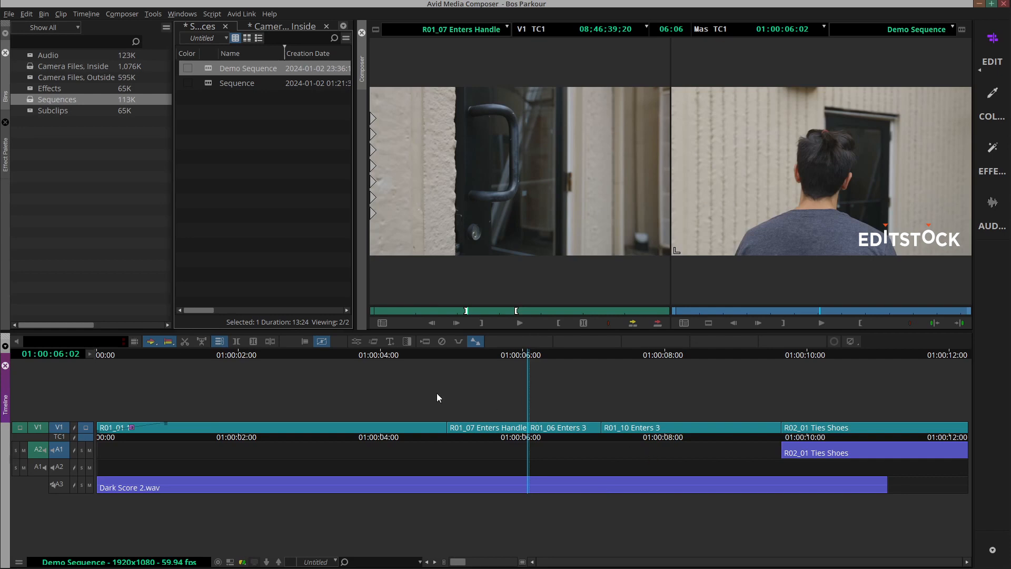
Load the empty Sequence into the timeline and return to the start of the Camera Files, Inside clip list
{"action": "double_click", "coordinate": [208, 85]}
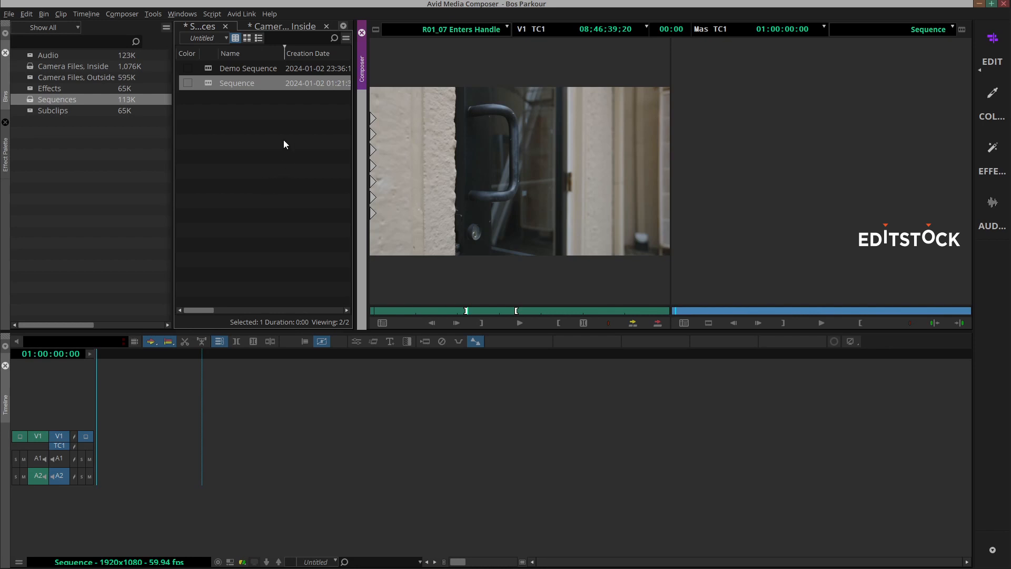
{"action": "left_click", "coordinate": [284, 26]}
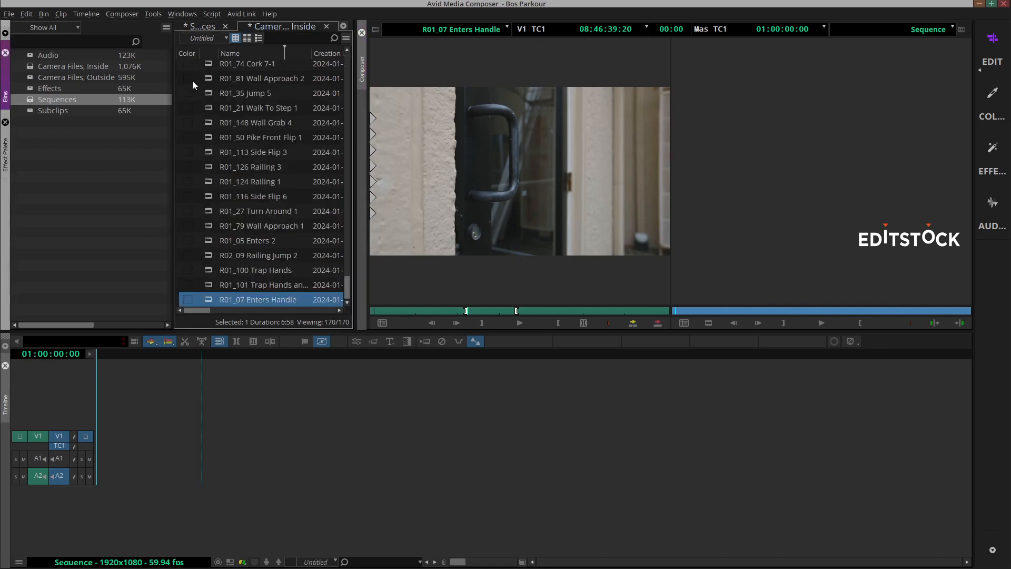
{"action": "left_click_drag", "start_coordinate": [346, 280], "coordinate": [353, 44]}
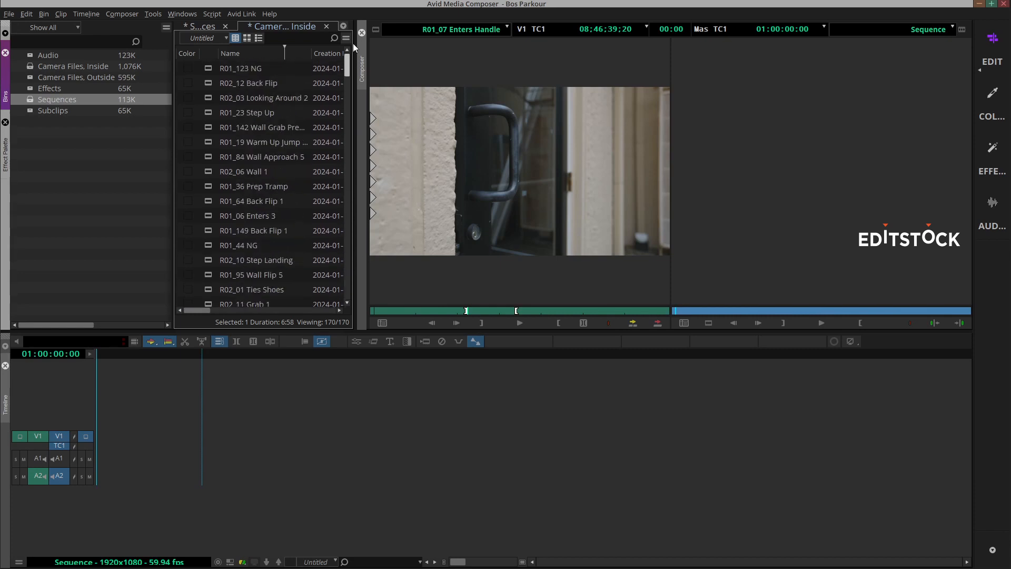
Assign clip colors: green to R01_123 NG, yellow to R02_12 Back Flip, and another color to R02_03 Looking Around 2
{"action": "left_click", "coordinate": [187, 66]}
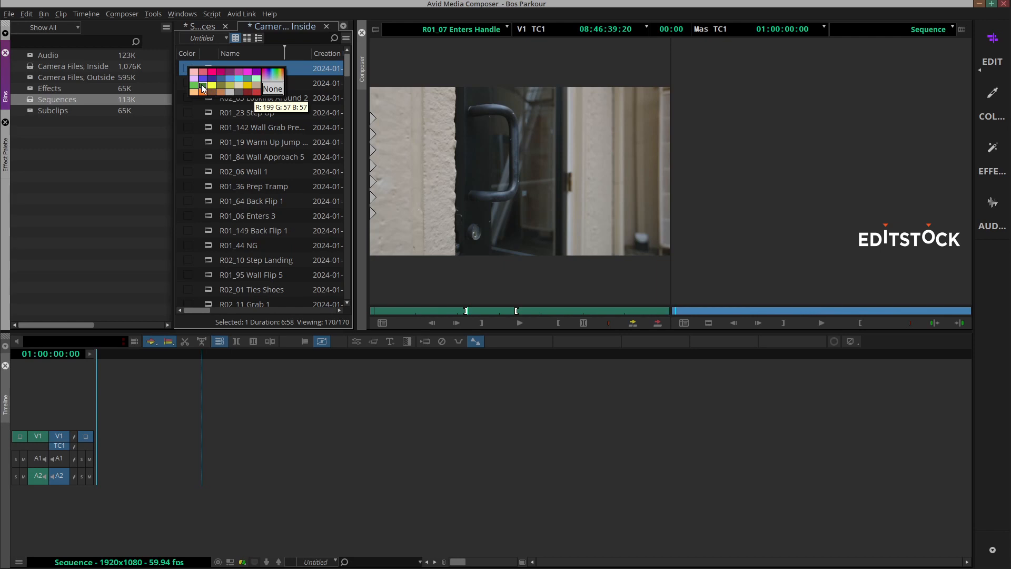
{"action": "left_click", "coordinate": [204, 86]}
{"action": "left_click", "coordinate": [188, 82]}
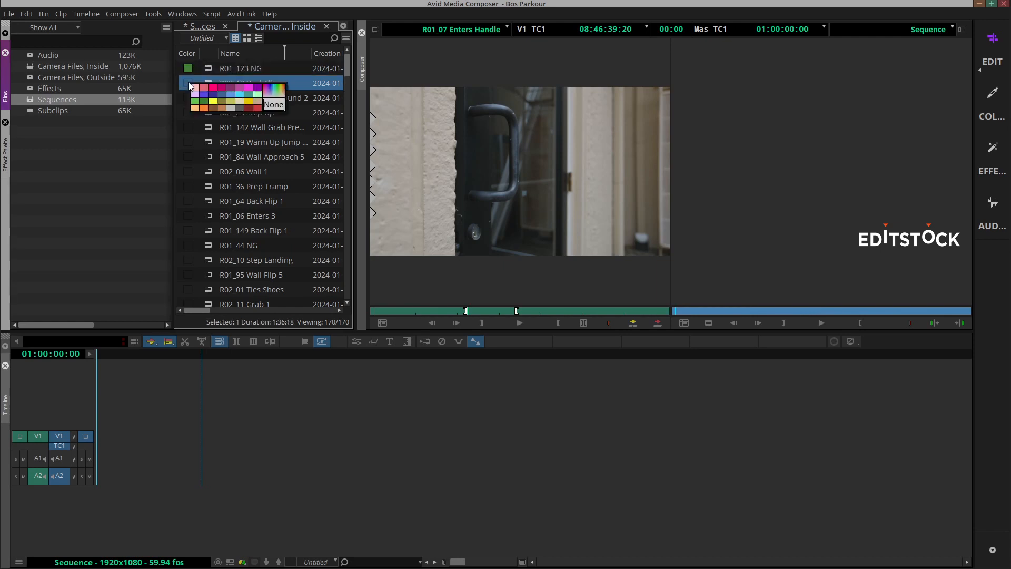
{"action": "left_click", "coordinate": [248, 102]}
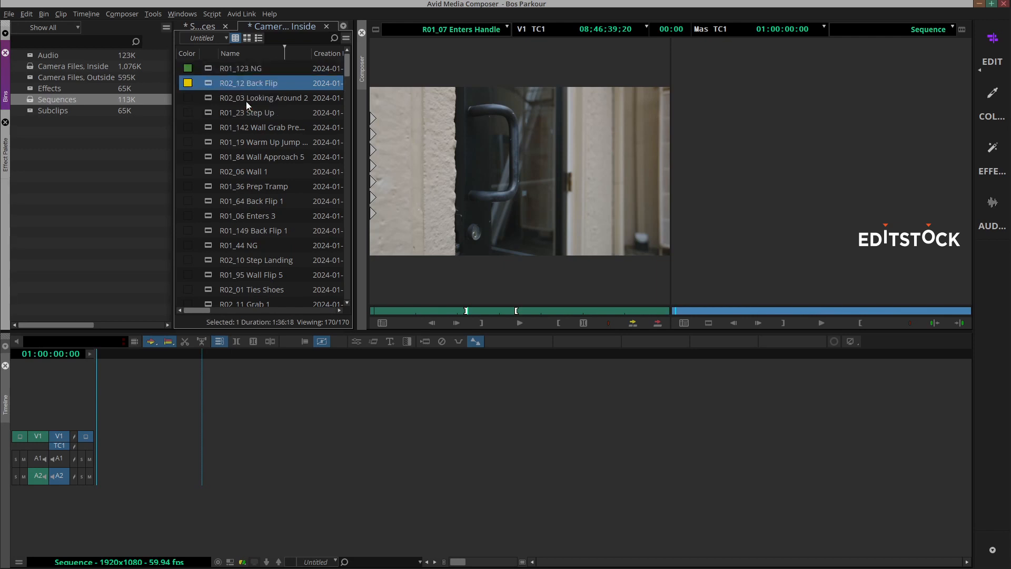
{"action": "left_click", "coordinate": [186, 97]}
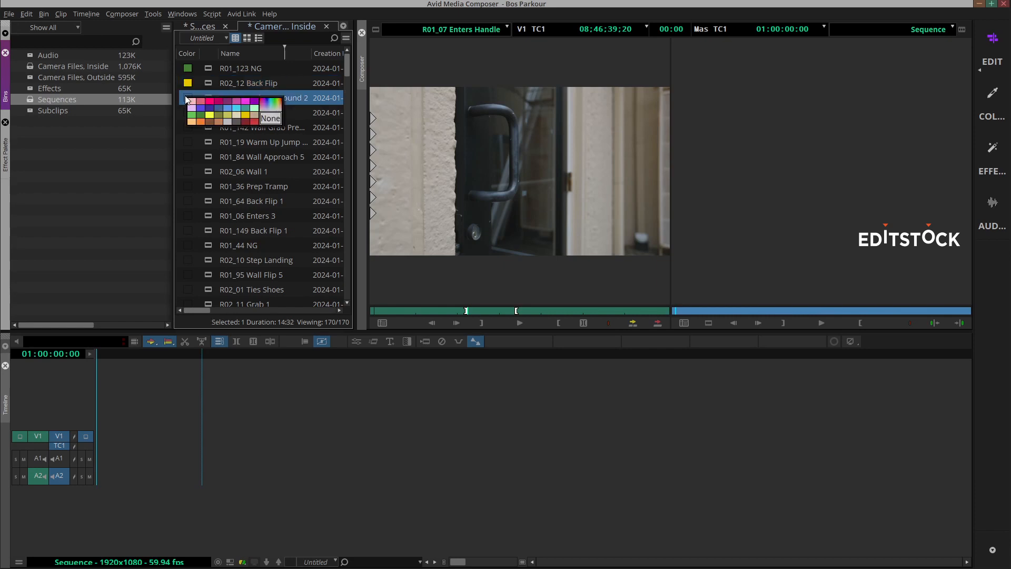
{"action": "left_click", "coordinate": [246, 122]}
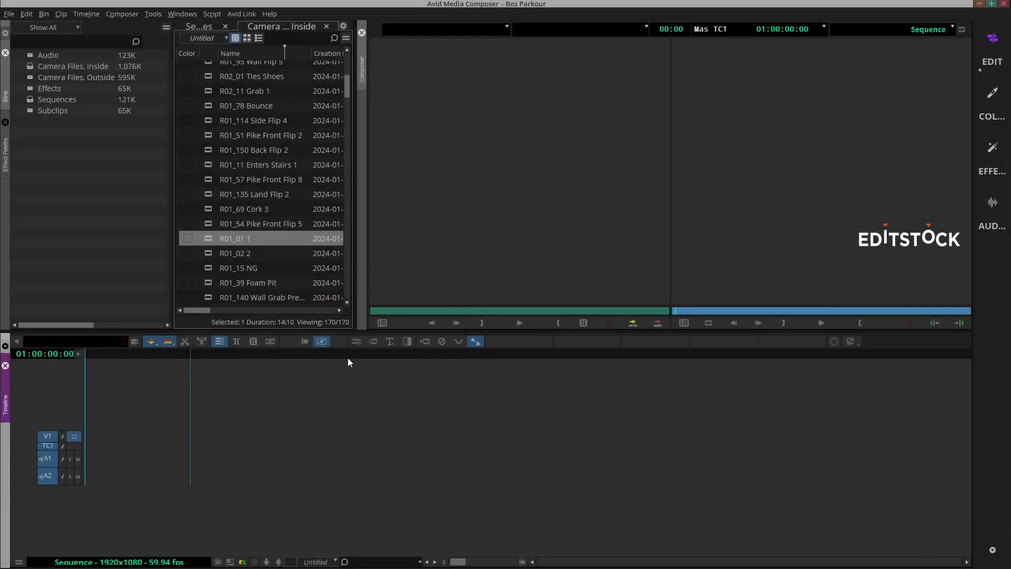
Load the R01_01 1 clip as the source and mark an In point at 08;45;38;04
{"action": "double_click", "coordinate": [207, 236]}
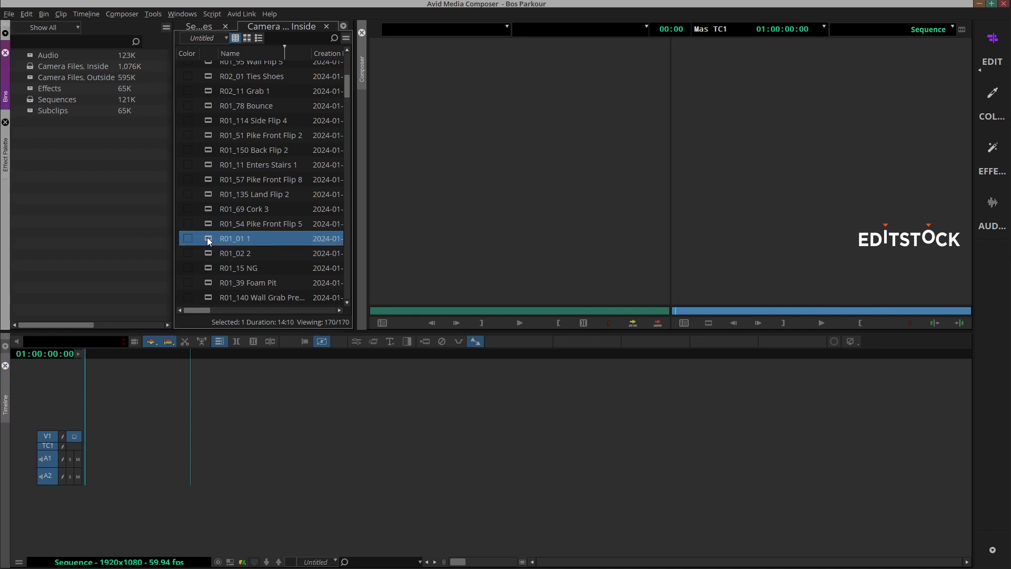
{"action": "left_click_drag", "start_coordinate": [380, 310], "coordinate": [466, 311]}
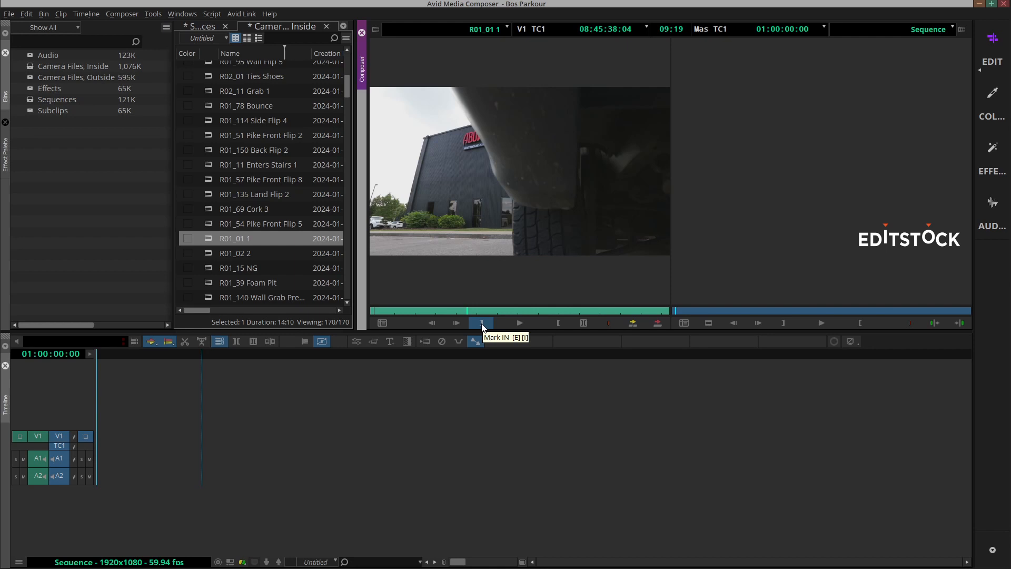
{"action": "left_click", "coordinate": [482, 326]}
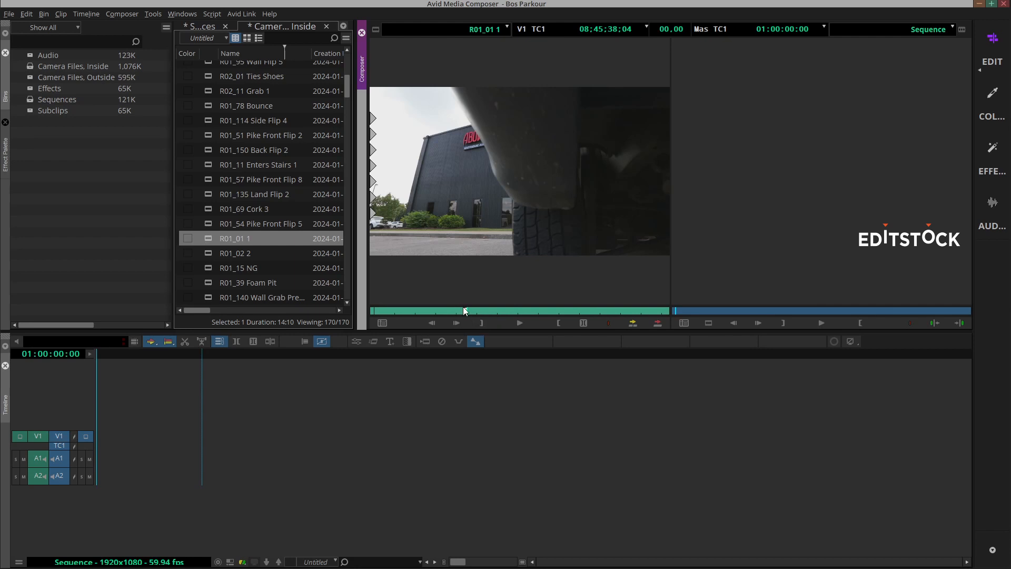
Mark an Out point at 08;45;44;01 and splice the marked section of R01_01 1 into the empty Sequence
{"action": "left_click_drag", "start_coordinate": [467, 308], "coordinate": [588, 309]}
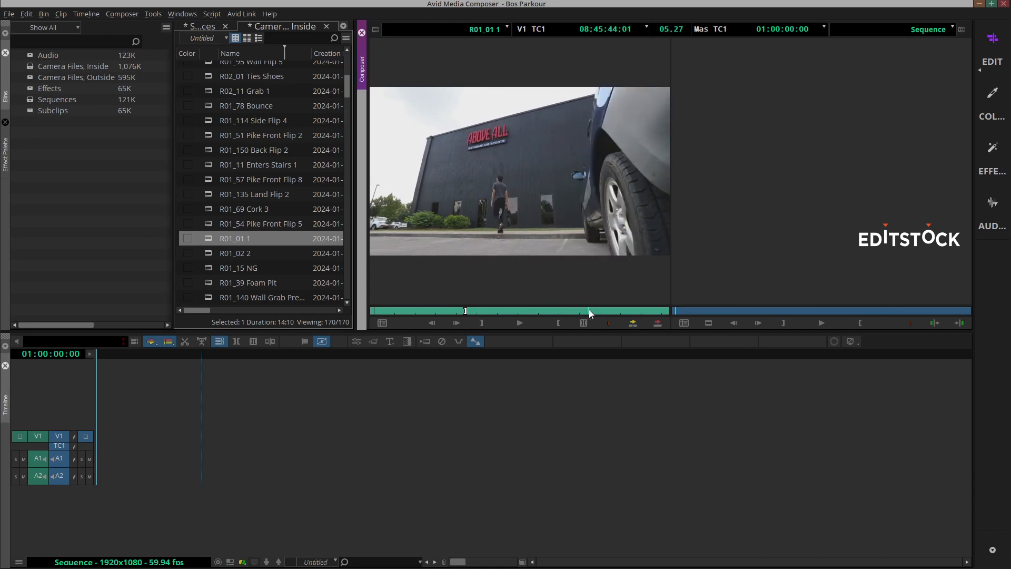
{"action": "left_click", "coordinate": [559, 324]}
{"action": "left_click", "coordinate": [633, 323]}
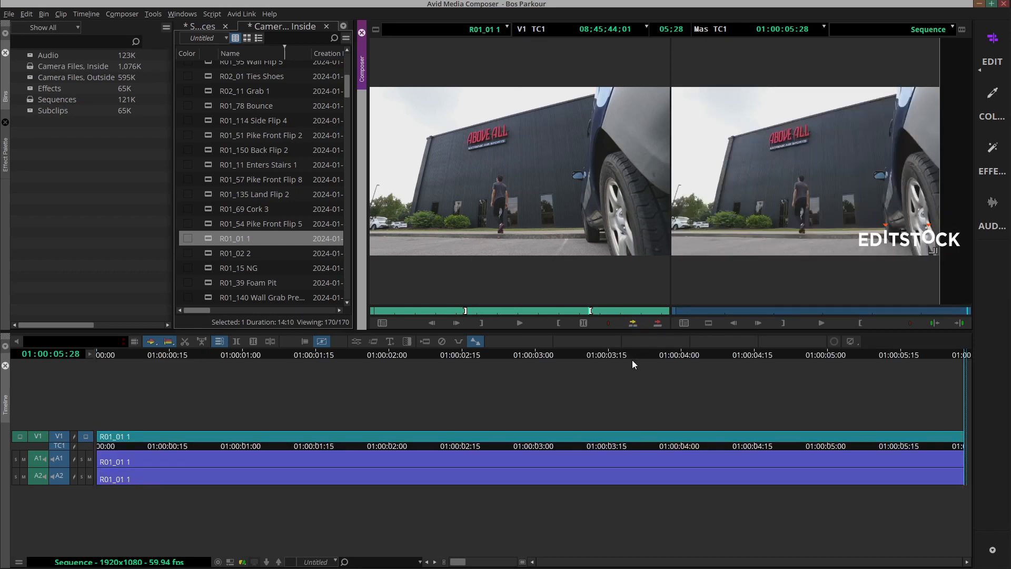
Reopen Demo Sequence from the sequences bin in the timeline
{"action": "left_click", "coordinate": [204, 28]}
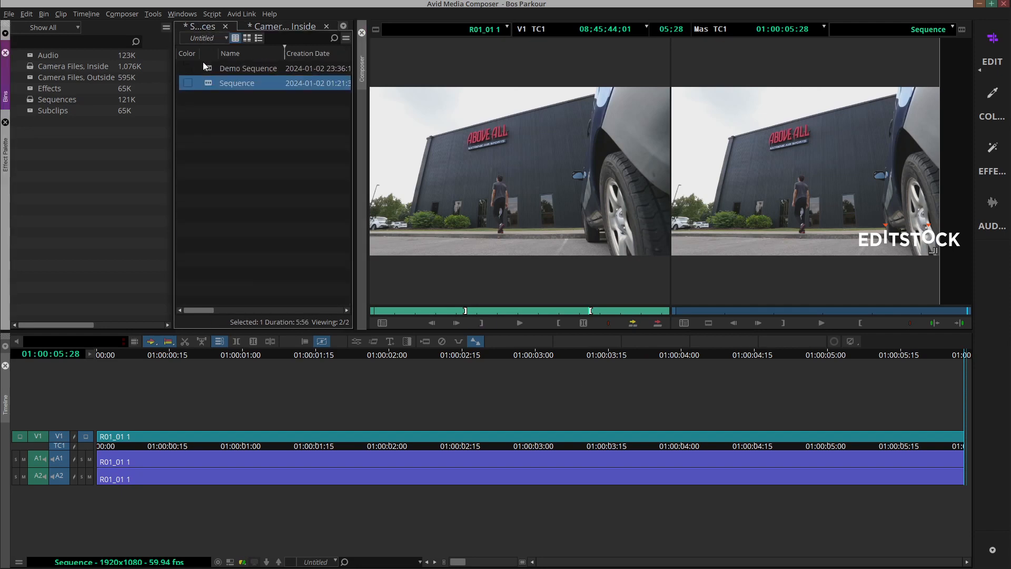
{"action": "double_click", "coordinate": [209, 68]}
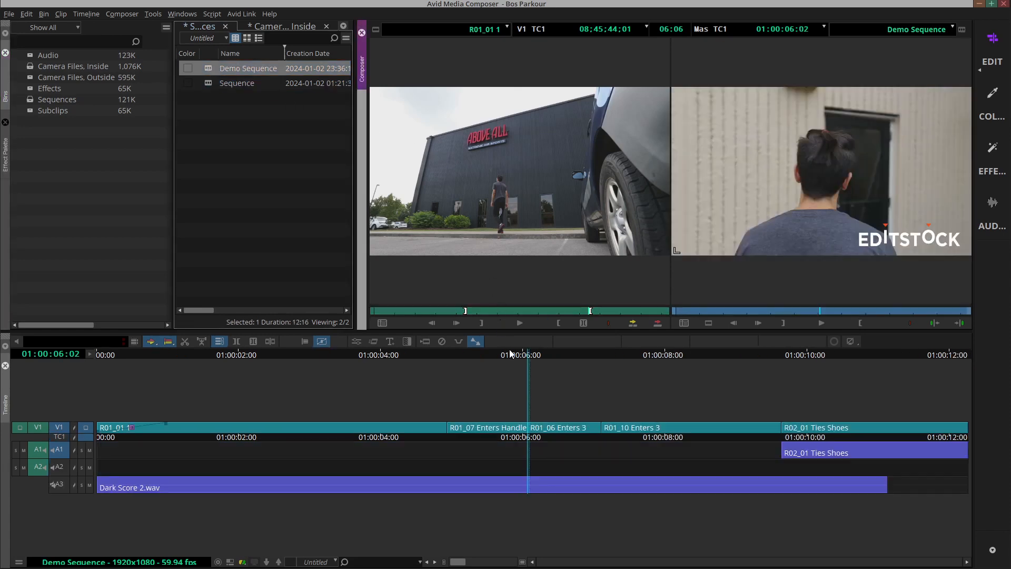
Mark an Out point at 08;45;39;12 in R01_01 1 and deselect its source audio track A2
{"action": "left_click", "coordinate": [493, 310]}
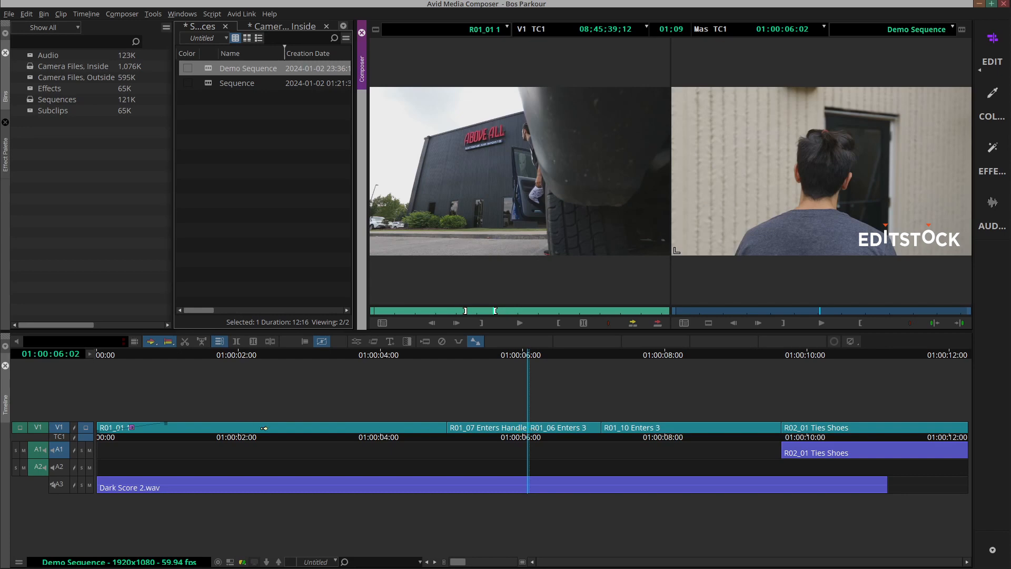
{"action": "left_click", "coordinate": [34, 467]}
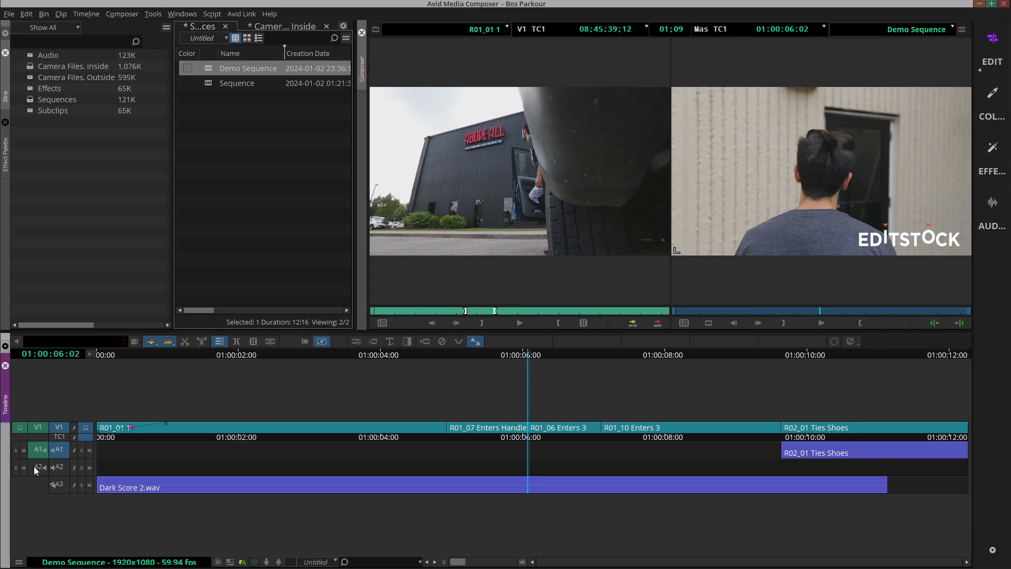
Try splicing and then overwriting the marked section of R01_01 1 into Demo Sequence at 01:00:06:02, undoing each edit
{"action": "left_click", "coordinate": [638, 323]}
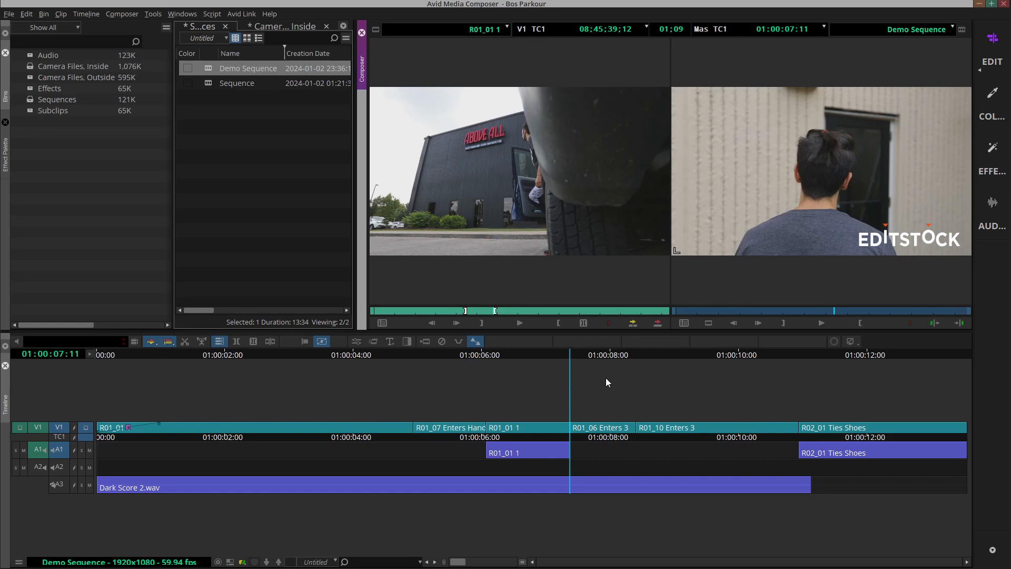
{"action": "key", "text": "ctrl+z"}
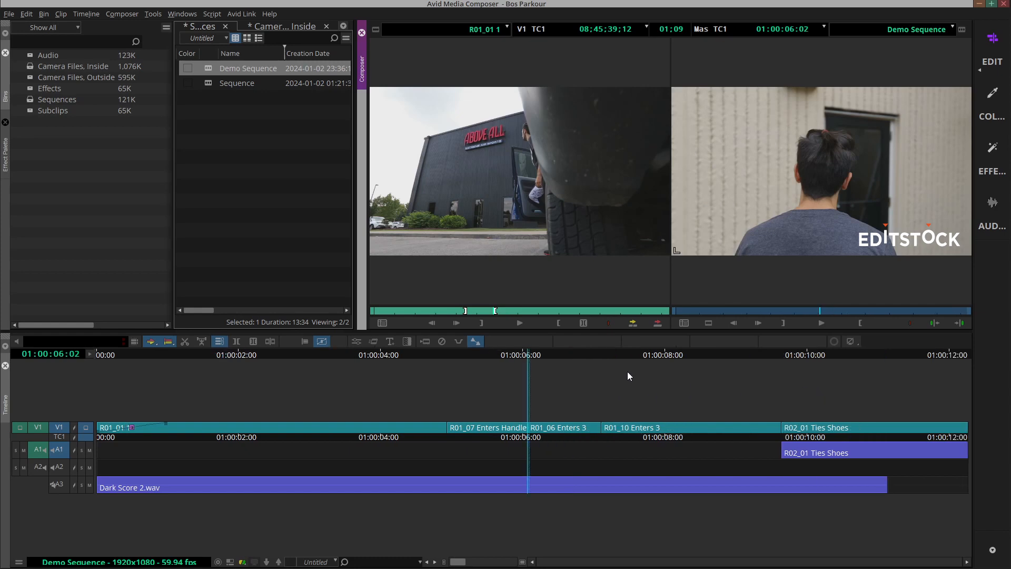
{"action": "left_click", "coordinate": [658, 324]}
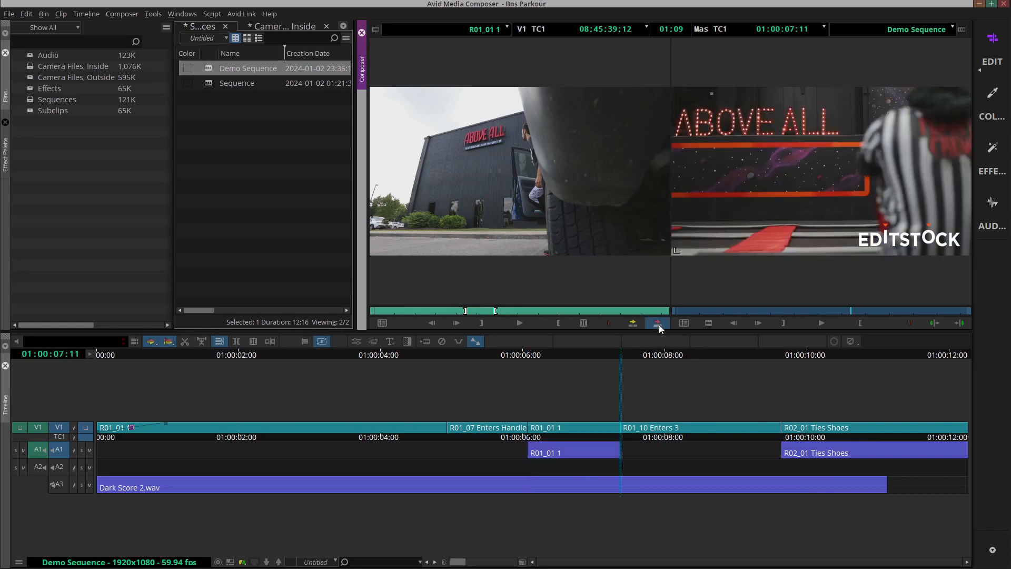
{"action": "left_click", "coordinate": [567, 390]}
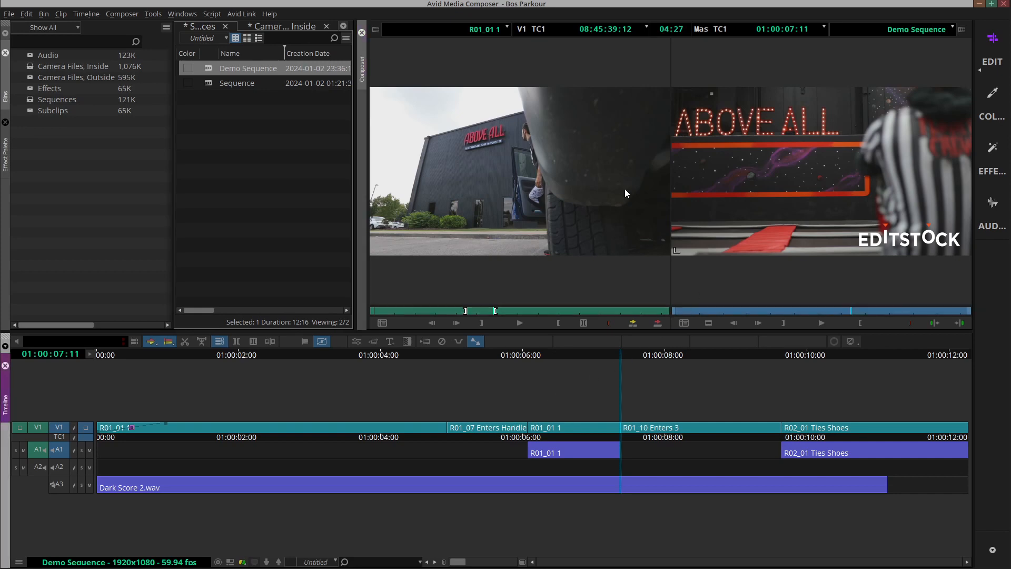
{"action": "key", "text": "ctrl+z"}
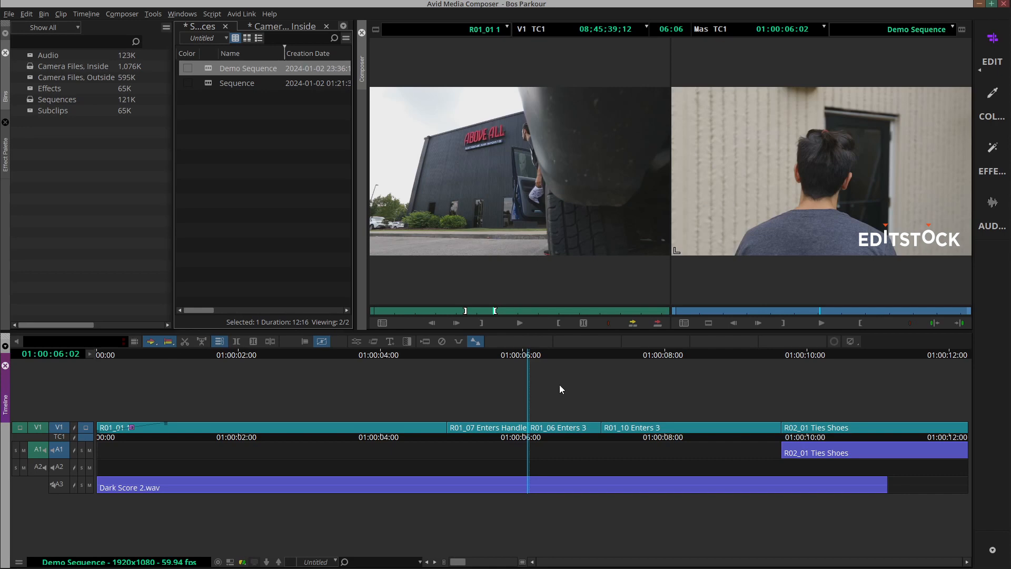
Try deleting the R01_06 Enters 3 segment from V1, and undo the deletion
{"action": "left_click", "coordinate": [559, 426]}
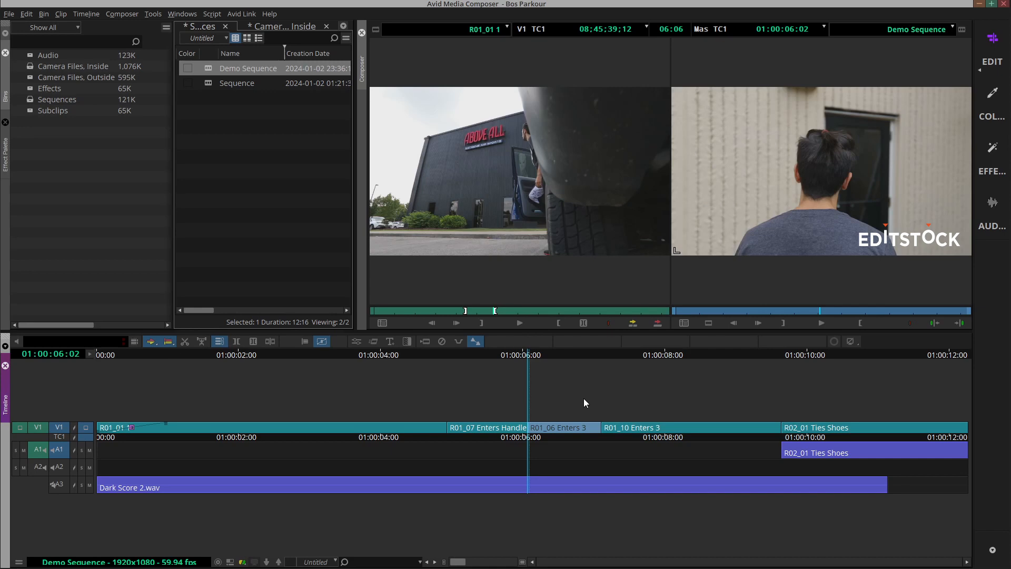
{"action": "key", "text": "Delete"}
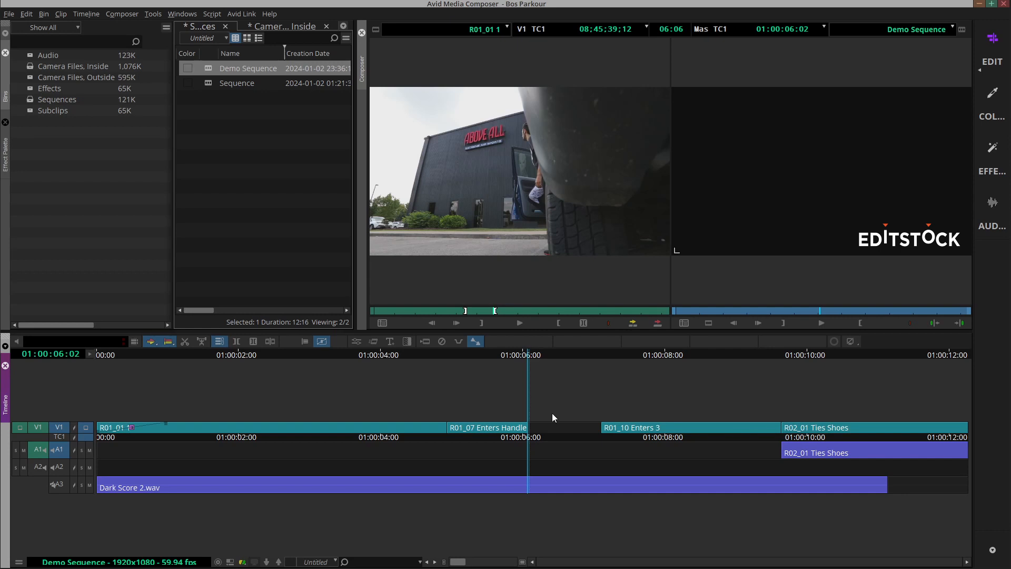
{"action": "left_click", "coordinate": [547, 430]}
{"action": "key", "text": "ctrl+z"}
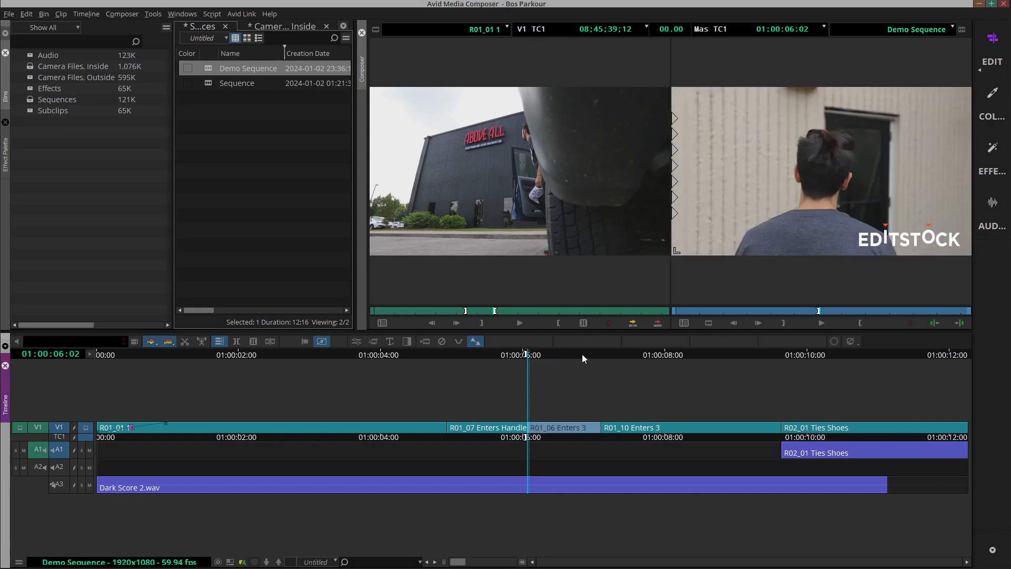
Mark the extent of R01_06 Enters 3 in the sequence with In and Out points and enable record track A3
{"action": "left_click", "coordinate": [596, 354]}
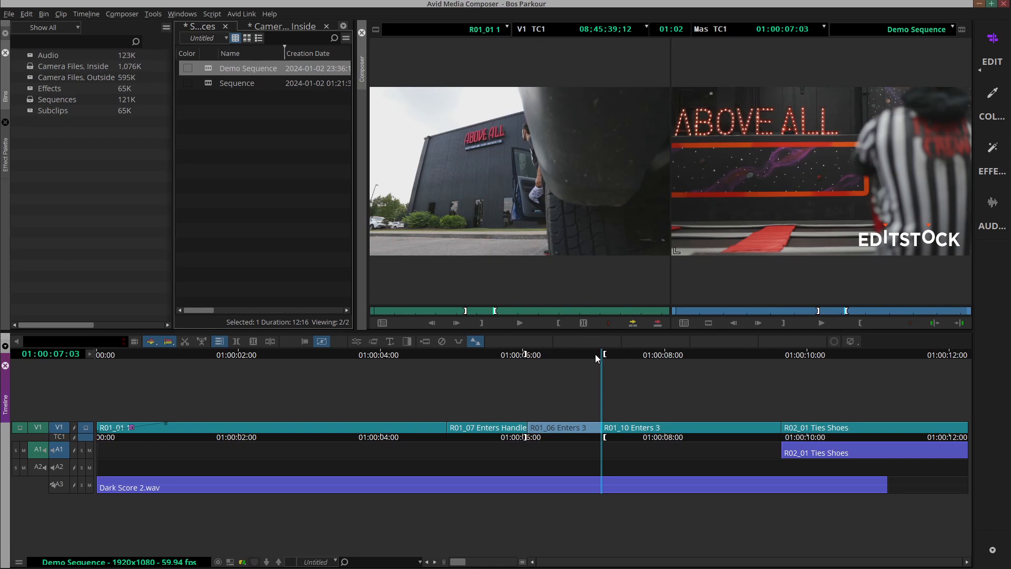
{"action": "left_click", "coordinate": [533, 355]}
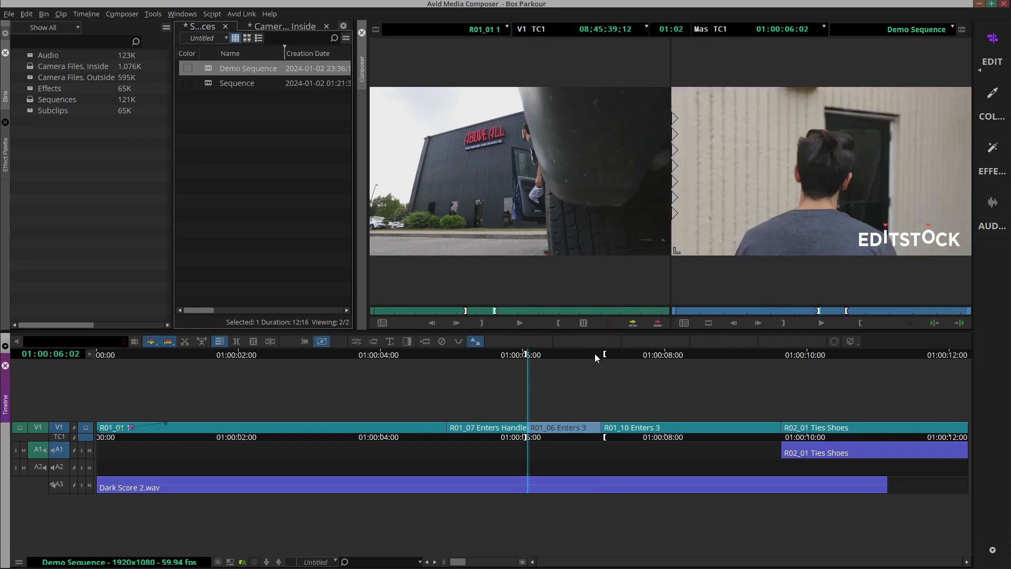
{"action": "left_click", "coordinate": [595, 354]}
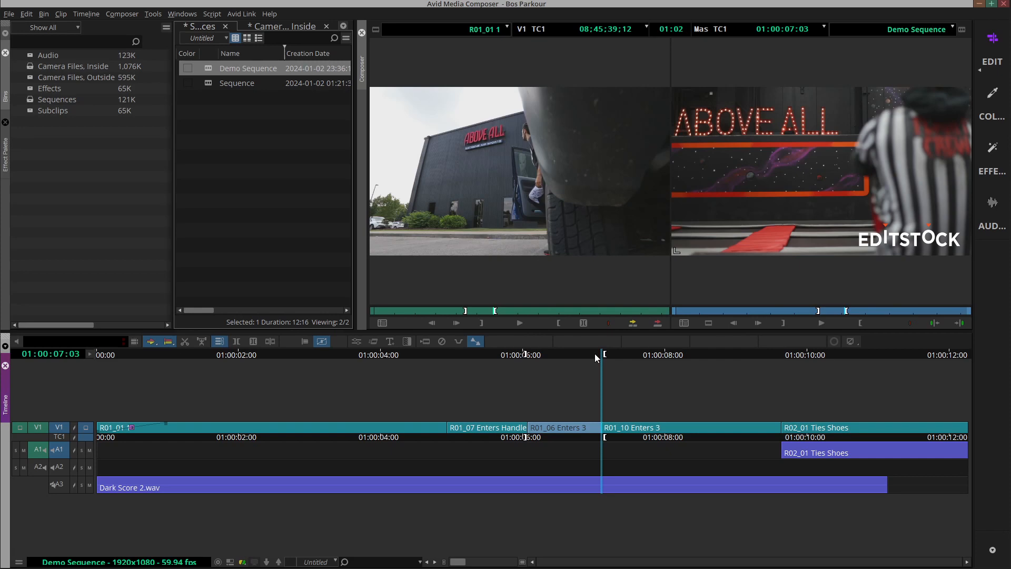
{"action": "left_click", "coordinate": [545, 355]}
{"action": "left_click", "coordinate": [584, 355]}
{"action": "left_click", "coordinate": [548, 357]}
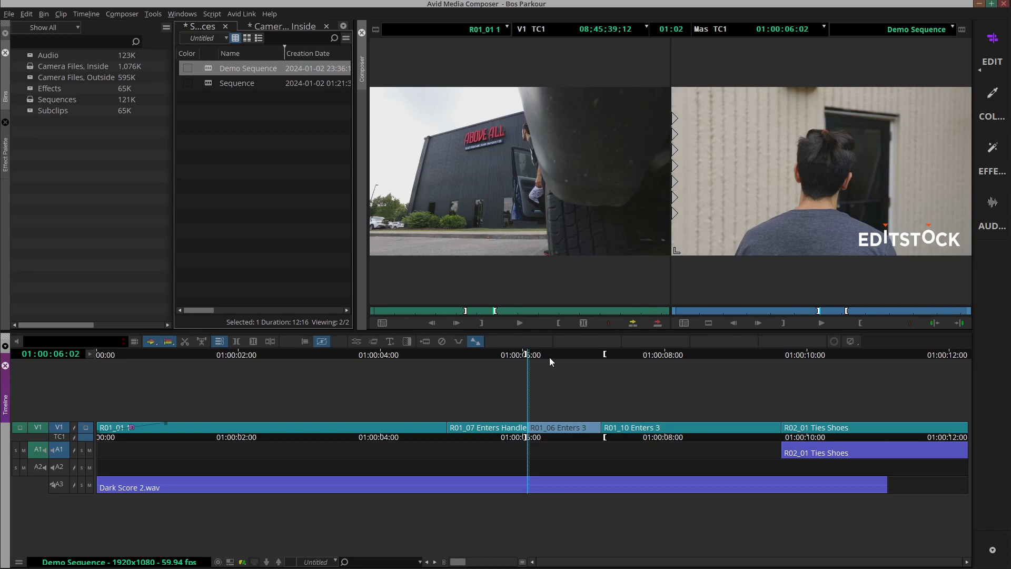
{"action": "key", "text": "g"}
{"action": "key", "text": "t"}
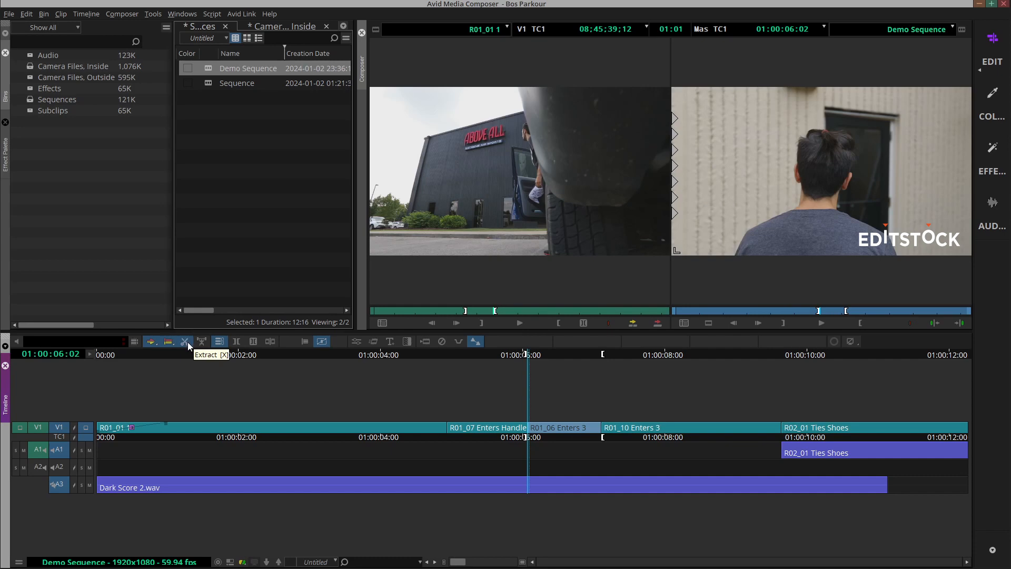
Try lifting and then extracting the marked section across V1, A1 and A3, undoing each edit
{"action": "left_click", "coordinate": [201, 341]}
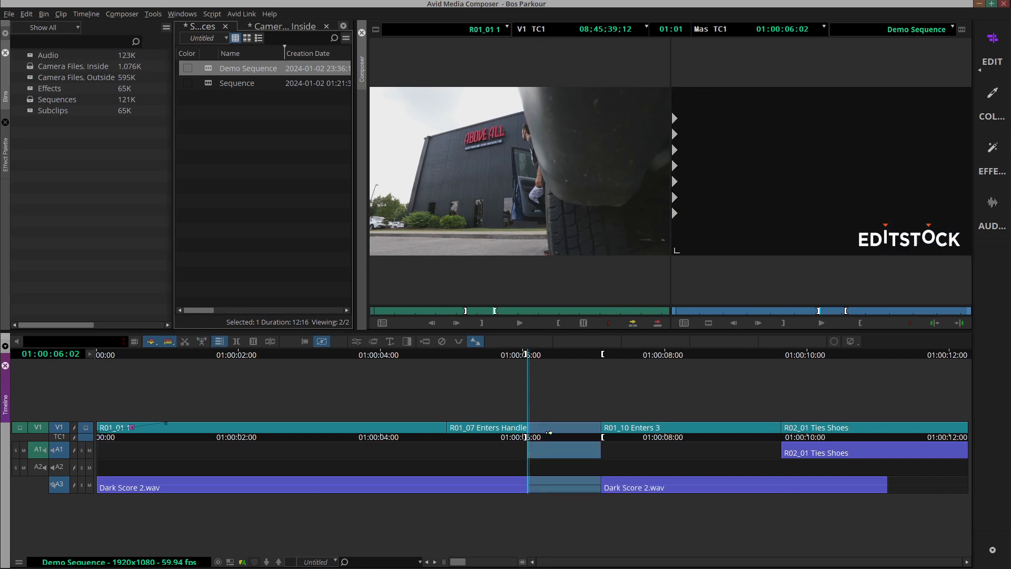
{"action": "left_click", "coordinate": [585, 485]}
{"action": "key", "text": "ctrl+z"}
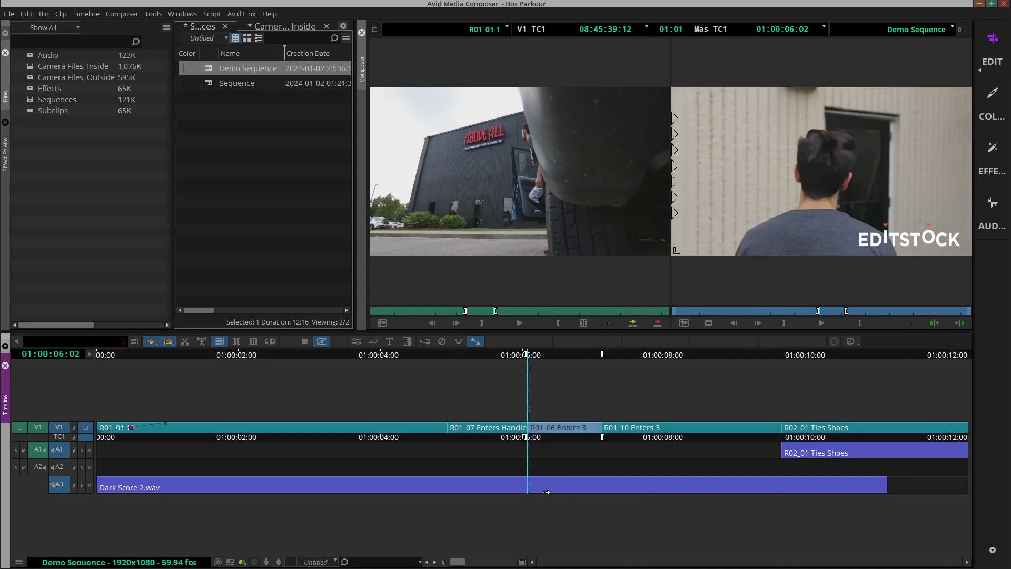
{"action": "left_click", "coordinate": [185, 342]}
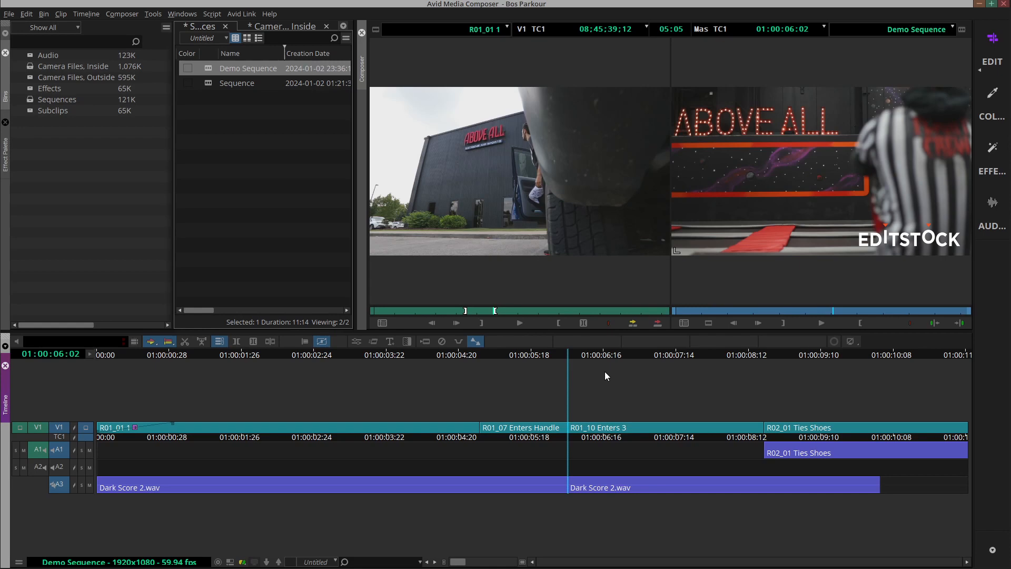
{"action": "key", "text": "ctrl+z"}
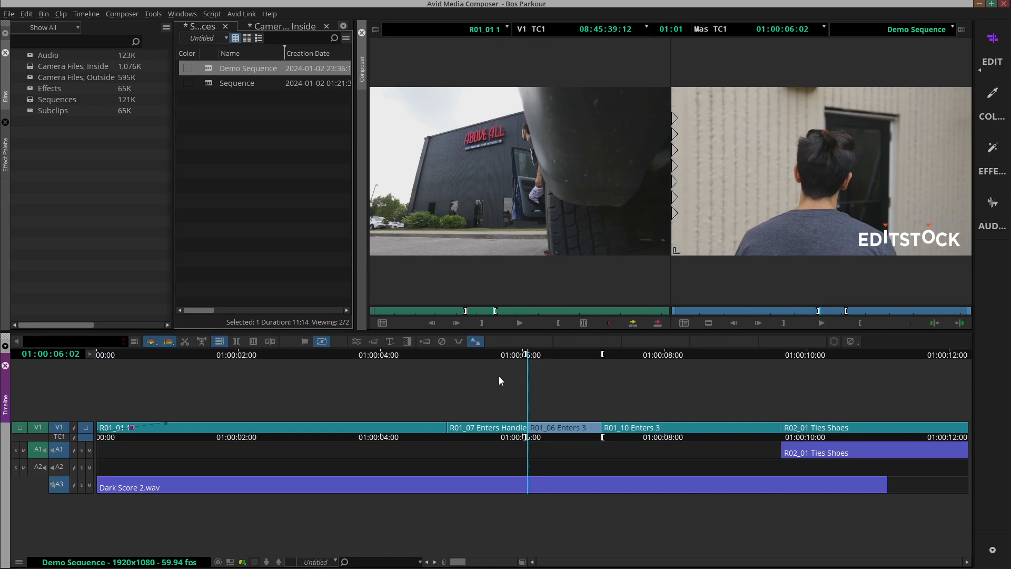
Clear the In and Out marks from the sequence and check the segment mode options of the timeline's smart tools
{"action": "left_click", "coordinate": [251, 343]}
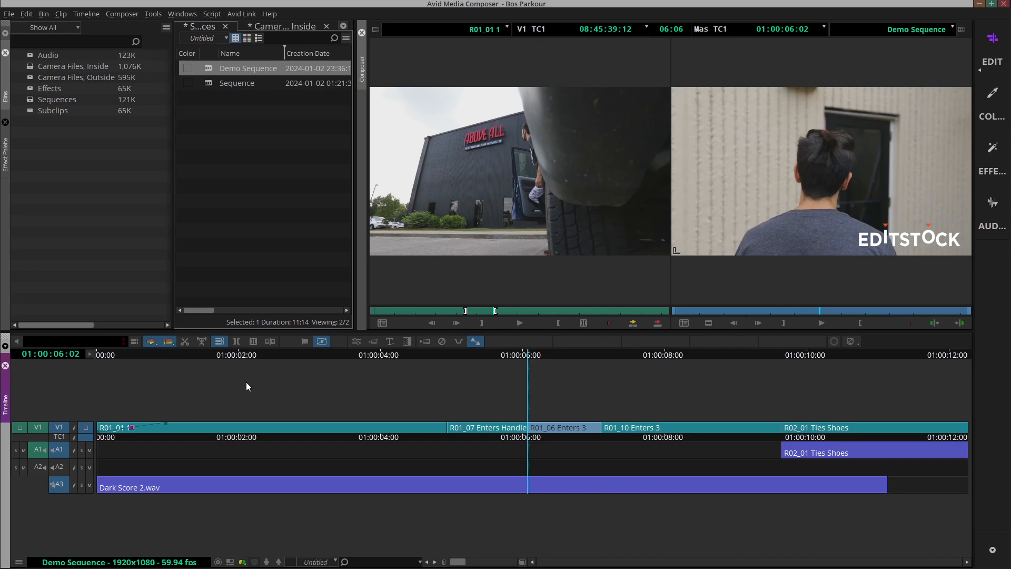
{"action": "right_click", "coordinate": [151, 343]}
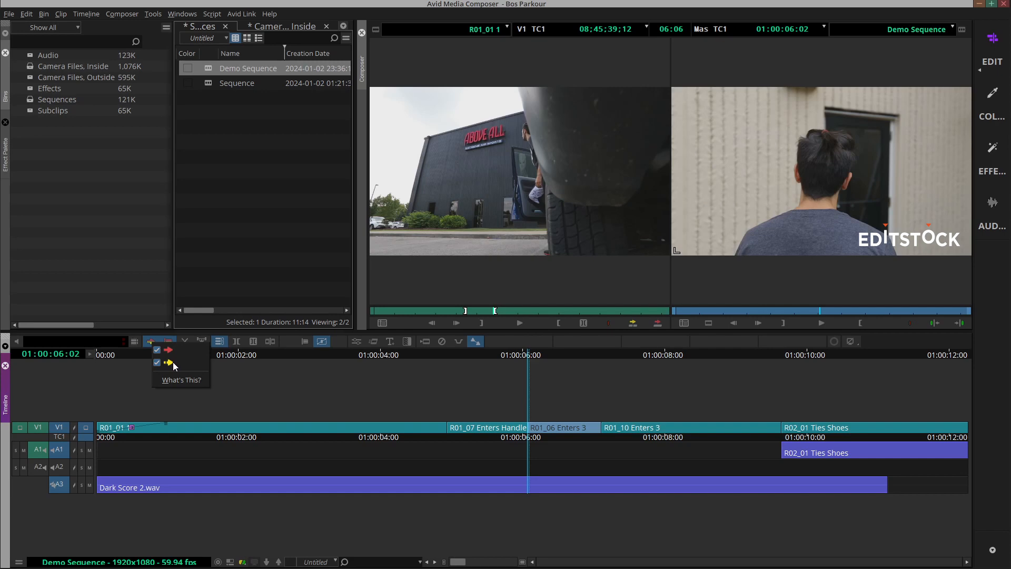
{"action": "left_click", "coordinate": [246, 272]}
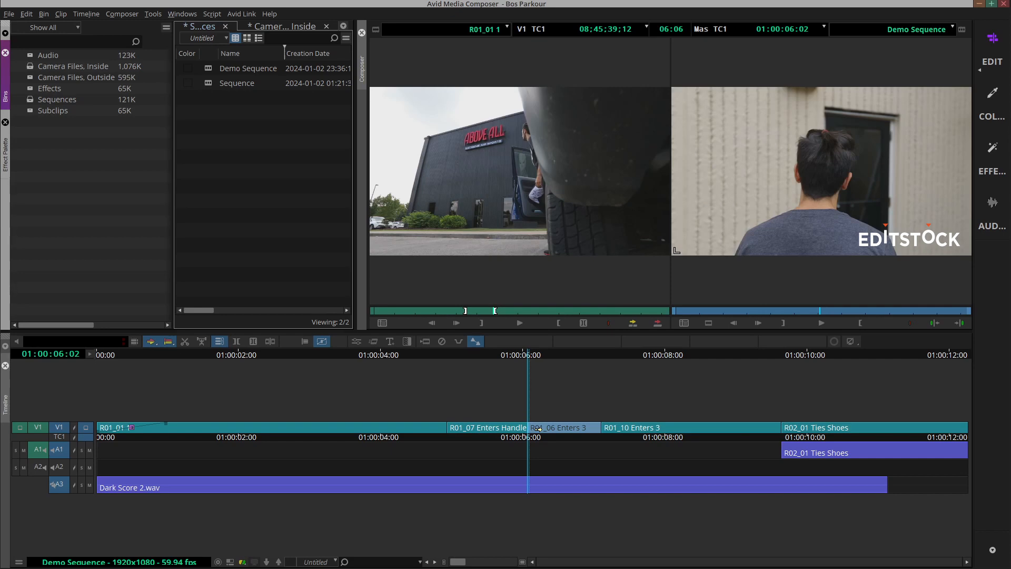
Try moving R01_06 Enters 3 along V1 to the start of R01_10 Enters 3, undo each move, and deselect the segment
{"action": "left_click_drag", "start_coordinate": [538, 429], "coordinate": [605, 429]}
{"action": "key", "text": "ctrl+z"}
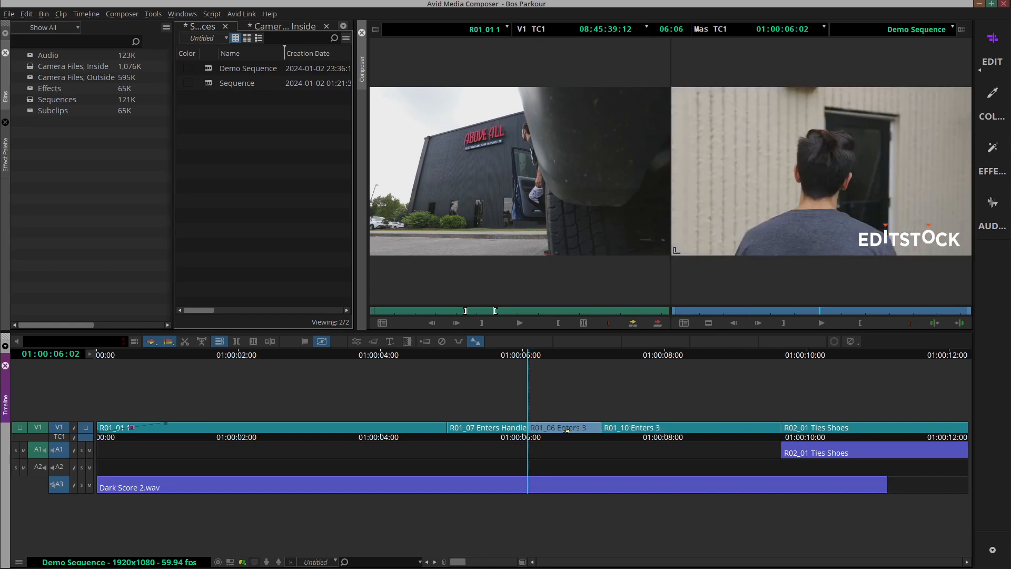
{"action": "left_click_drag", "start_coordinate": [566, 431], "coordinate": [551, 409]}
{"action": "left_click_drag", "start_coordinate": [547, 426], "coordinate": [604, 428]}
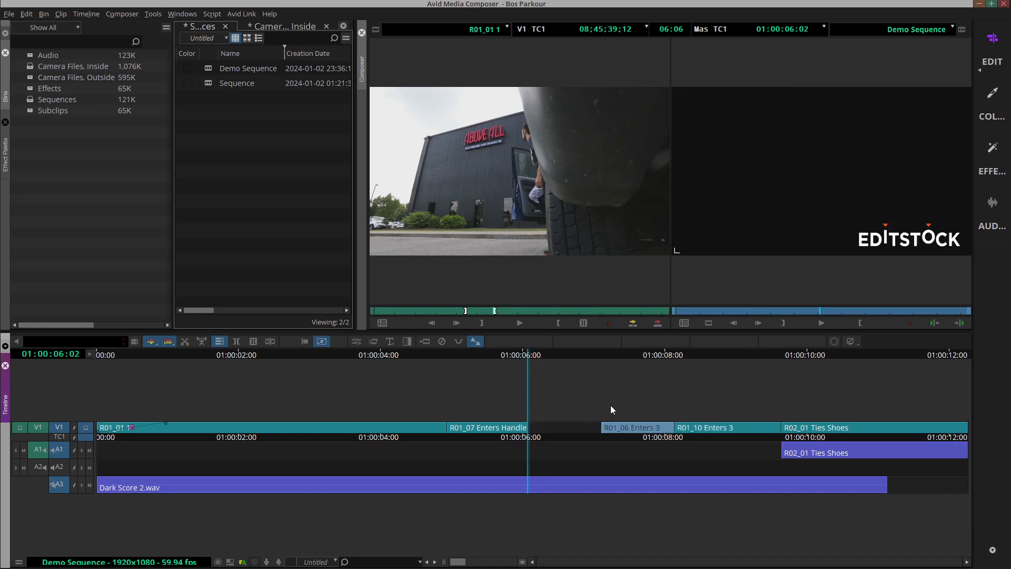
{"action": "key", "text": "ctrl+z"}
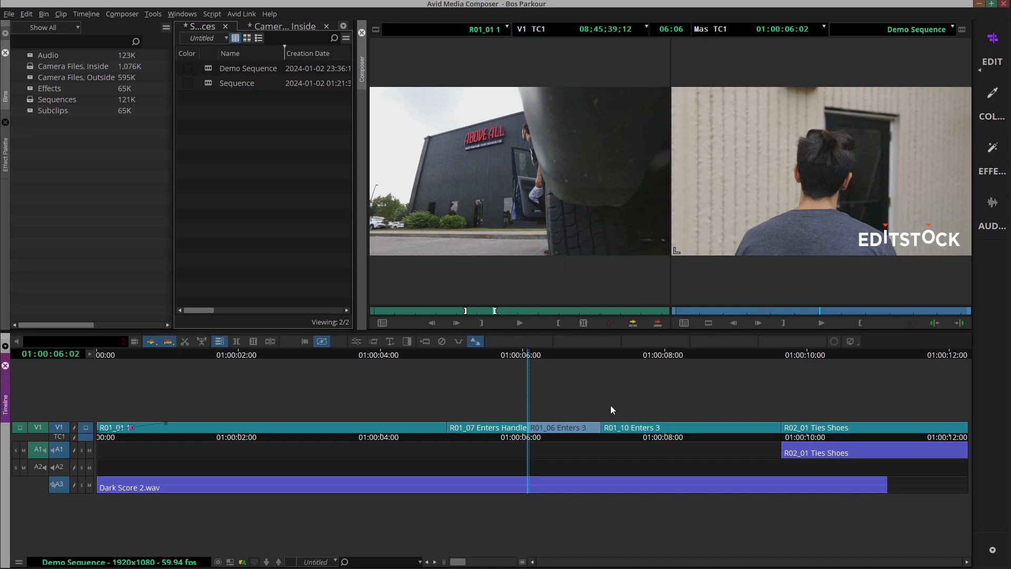
{"action": "left_click", "coordinate": [612, 395]}
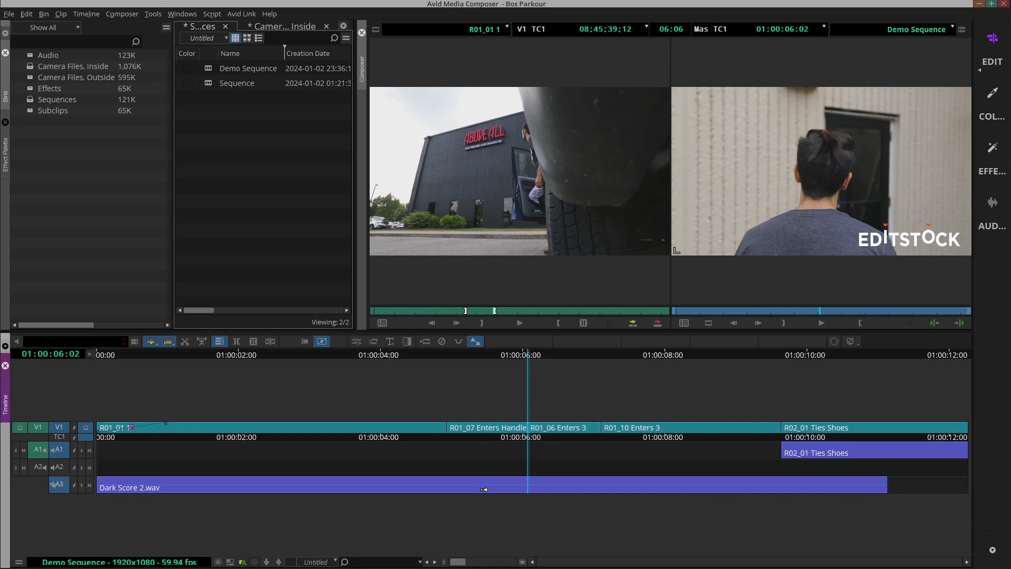
Add a new stereo audio track to Demo Sequence
{"action": "right_click", "coordinate": [482, 507]}
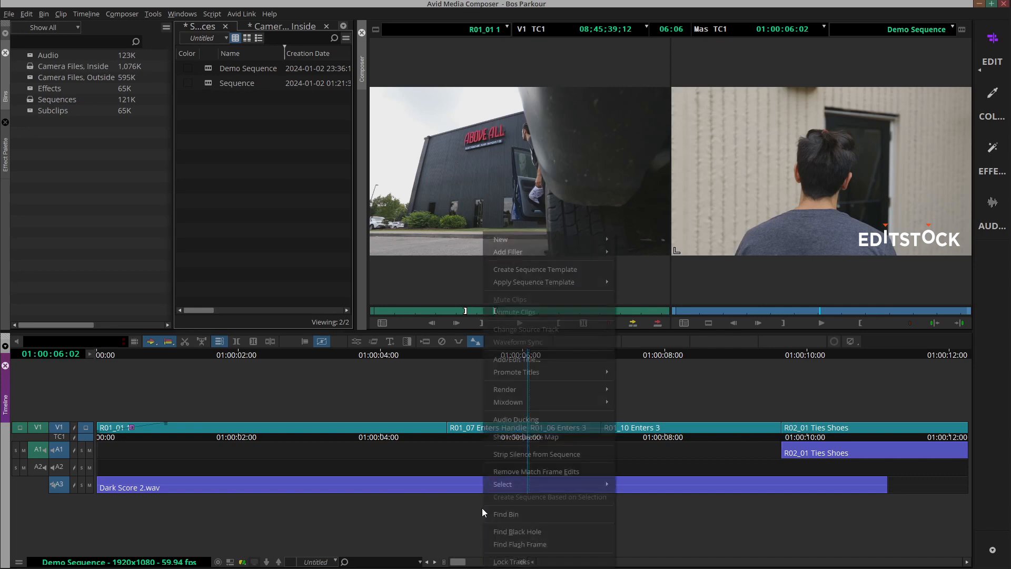
{"action": "mouse_move", "coordinate": [561, 243]}
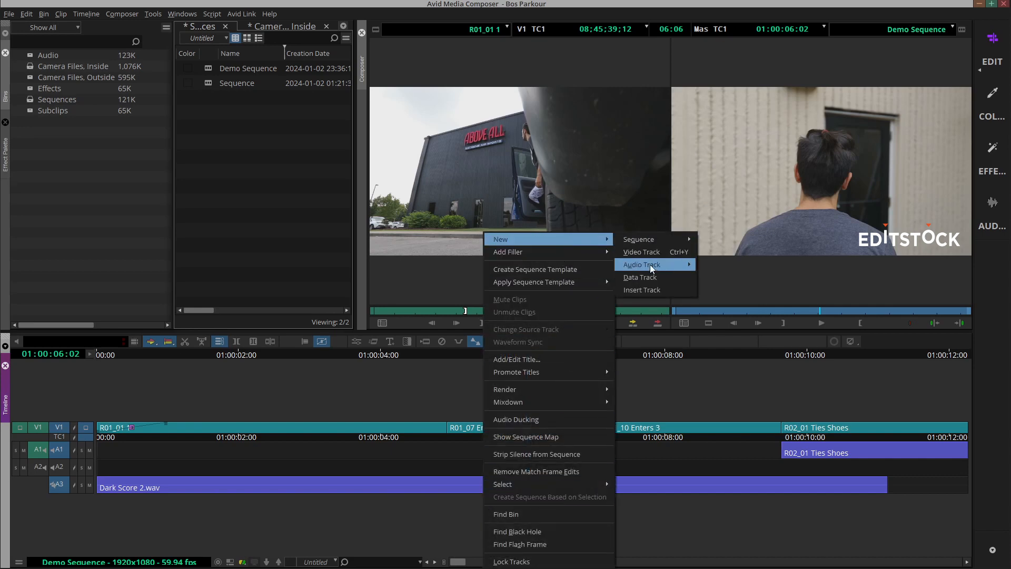
{"action": "mouse_move", "coordinate": [650, 264]}
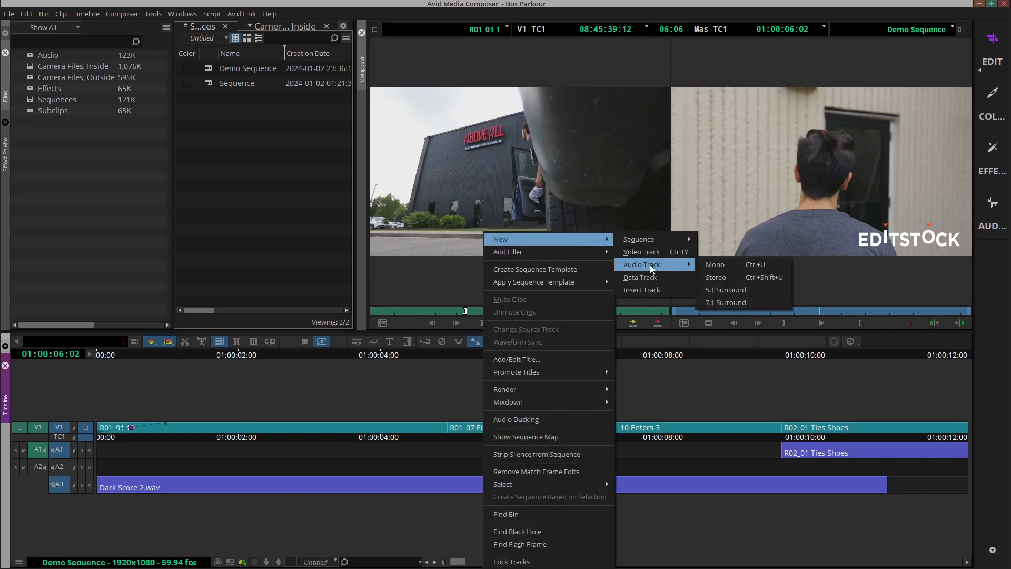
{"action": "left_click", "coordinate": [722, 274]}
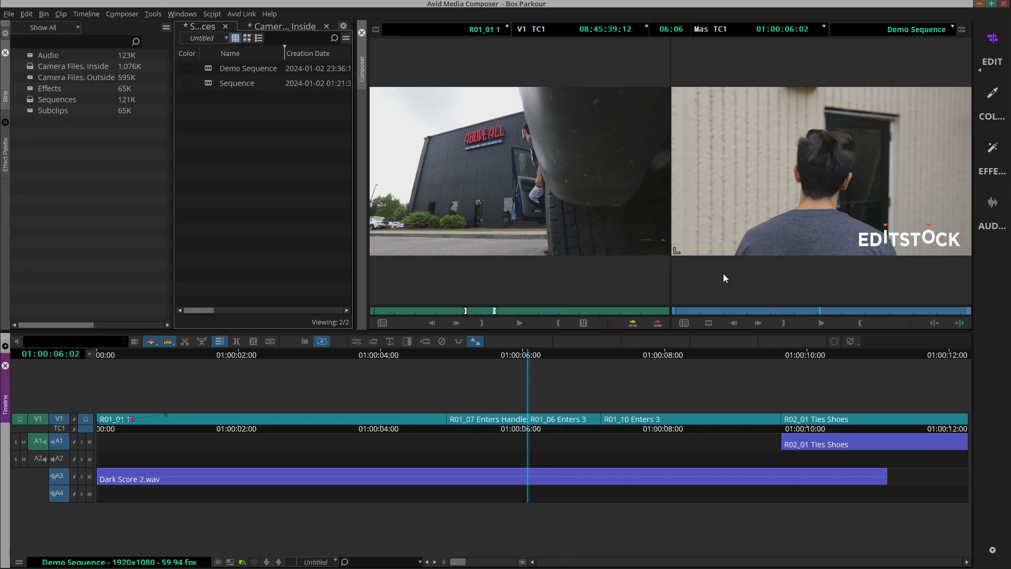